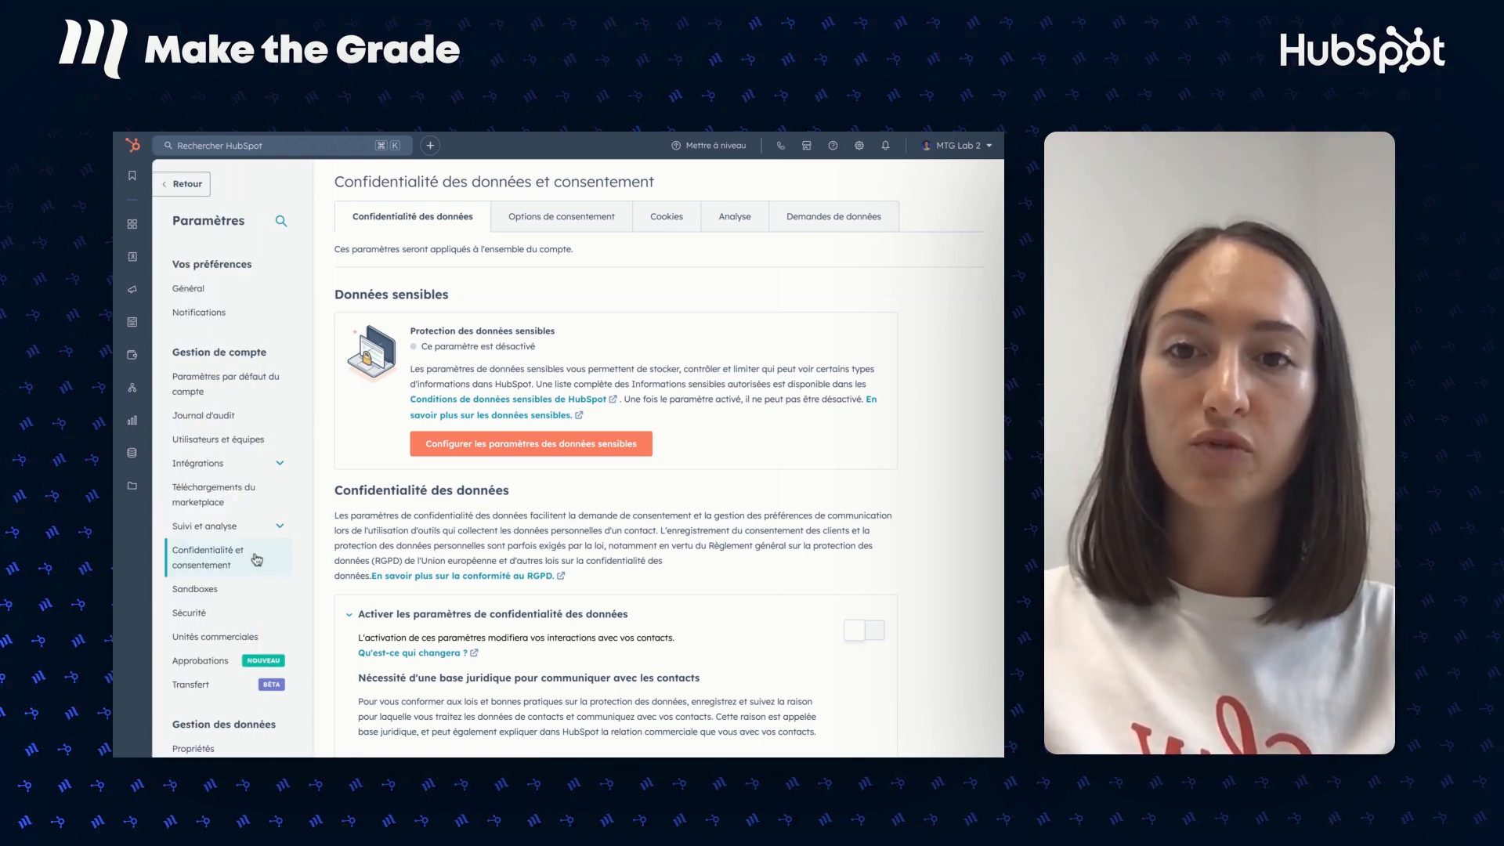
Activate sensitive data protection for personal, financial and health/medical data, accepting HubSpot's sensitive data terms
left_click(492, 447)
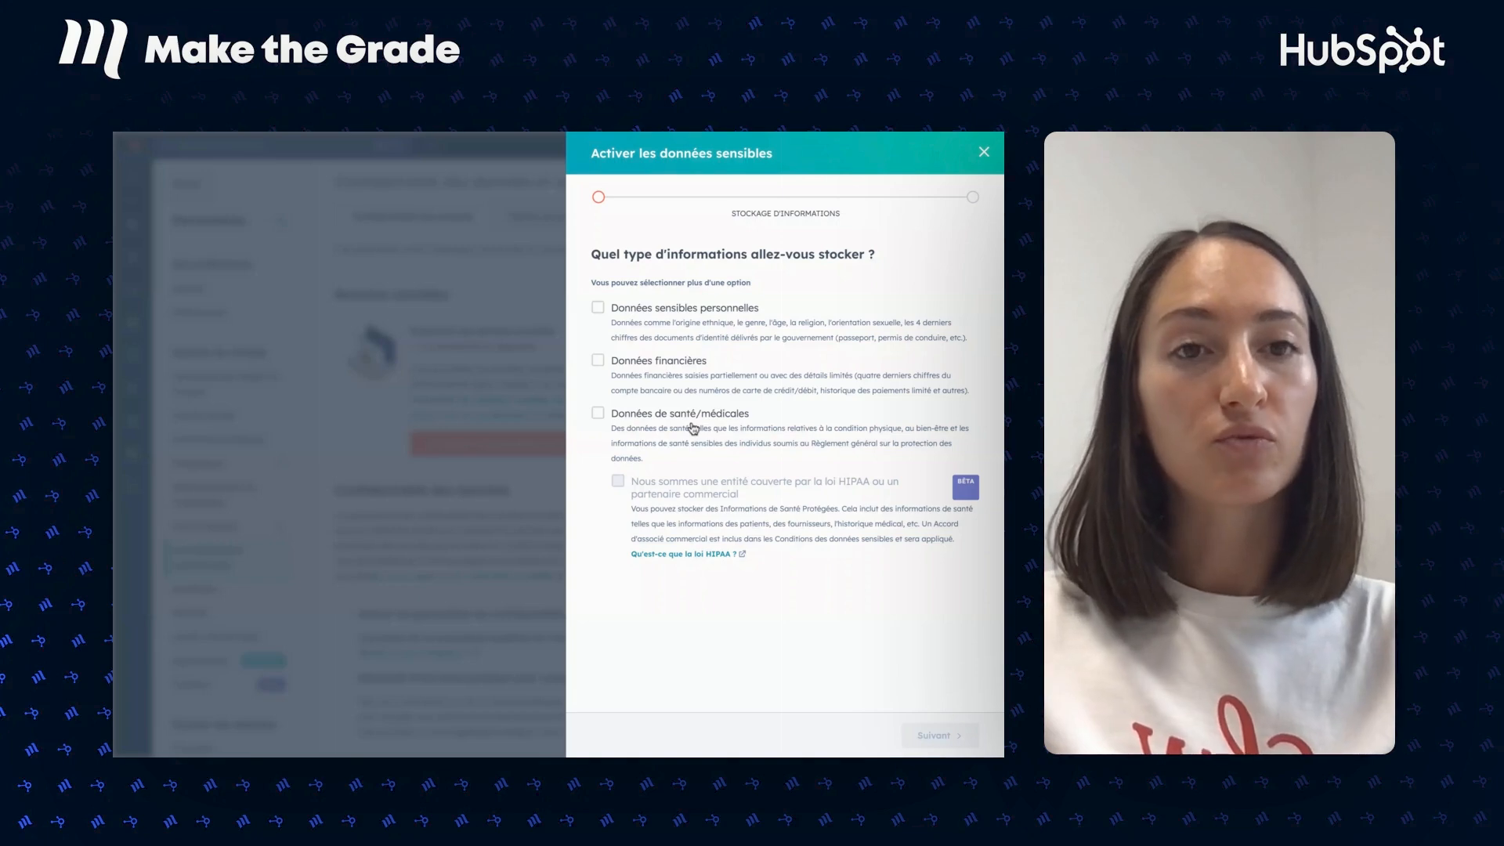
left_click(600, 313)
left_click(600, 363)
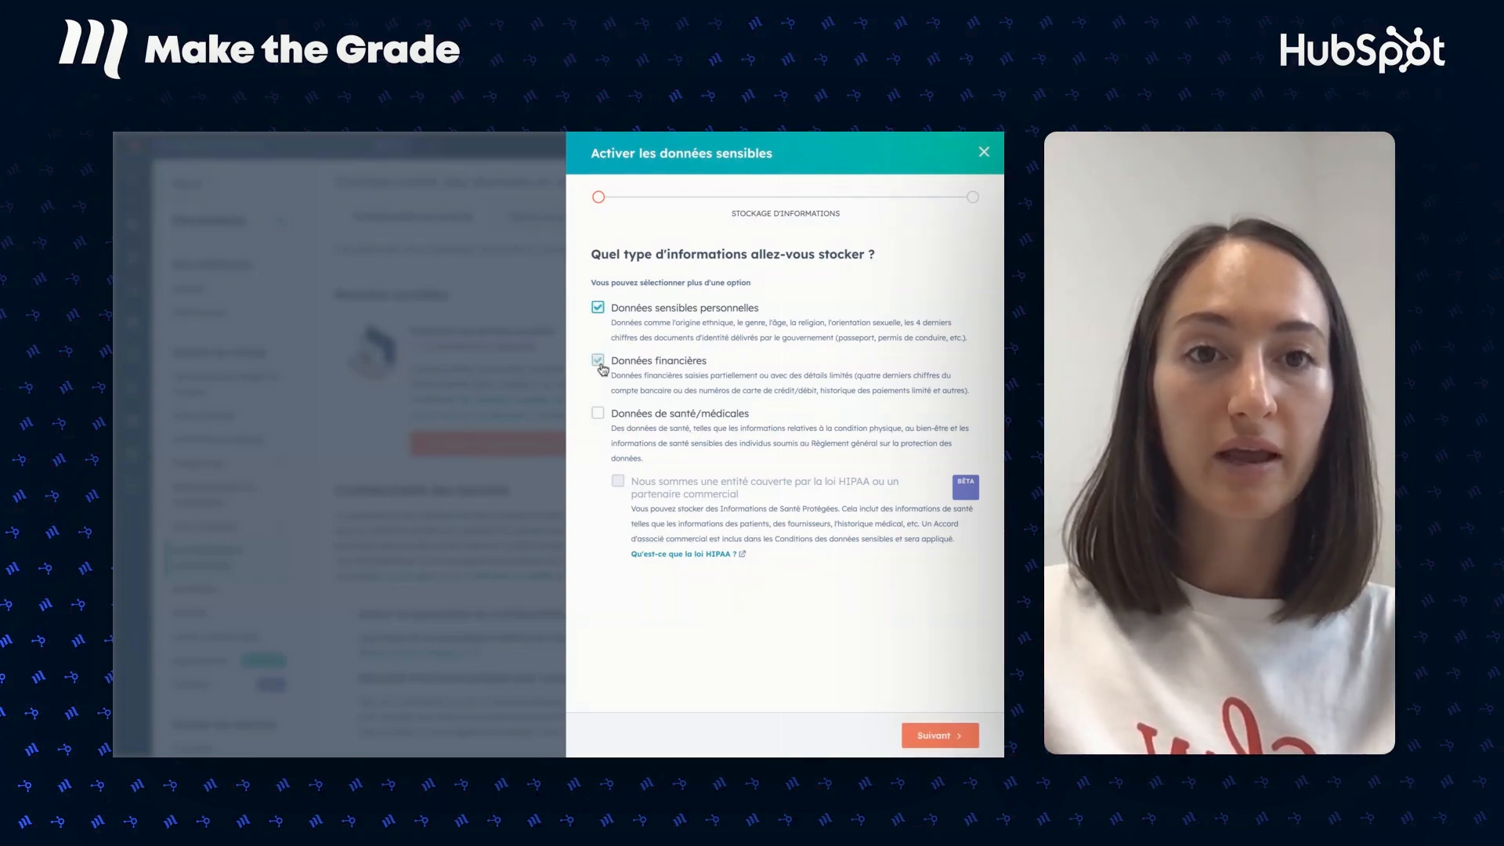
left_click(597, 413)
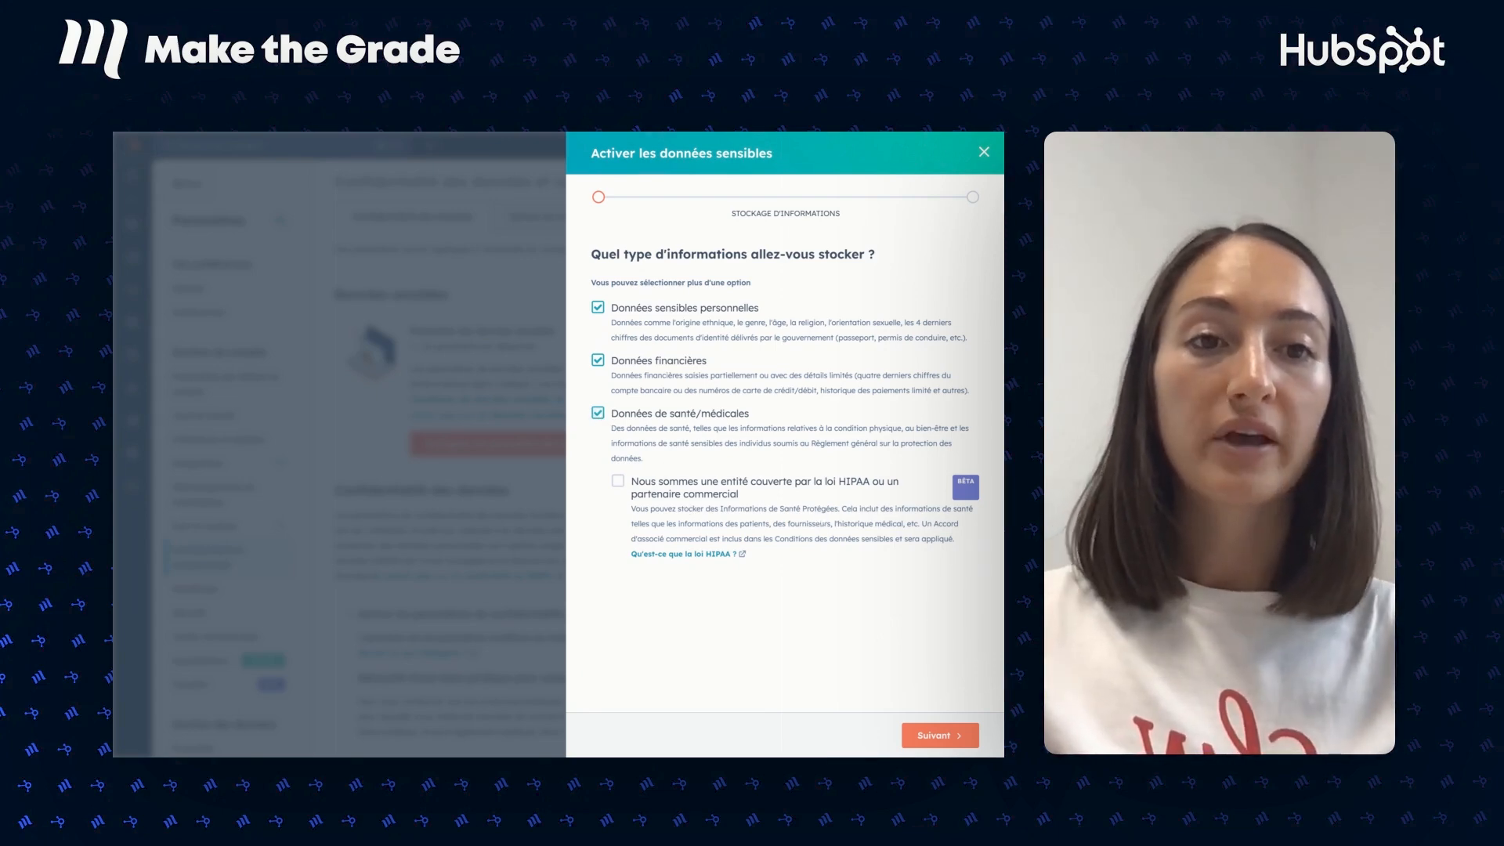
left_click(956, 747)
left_click(597, 361)
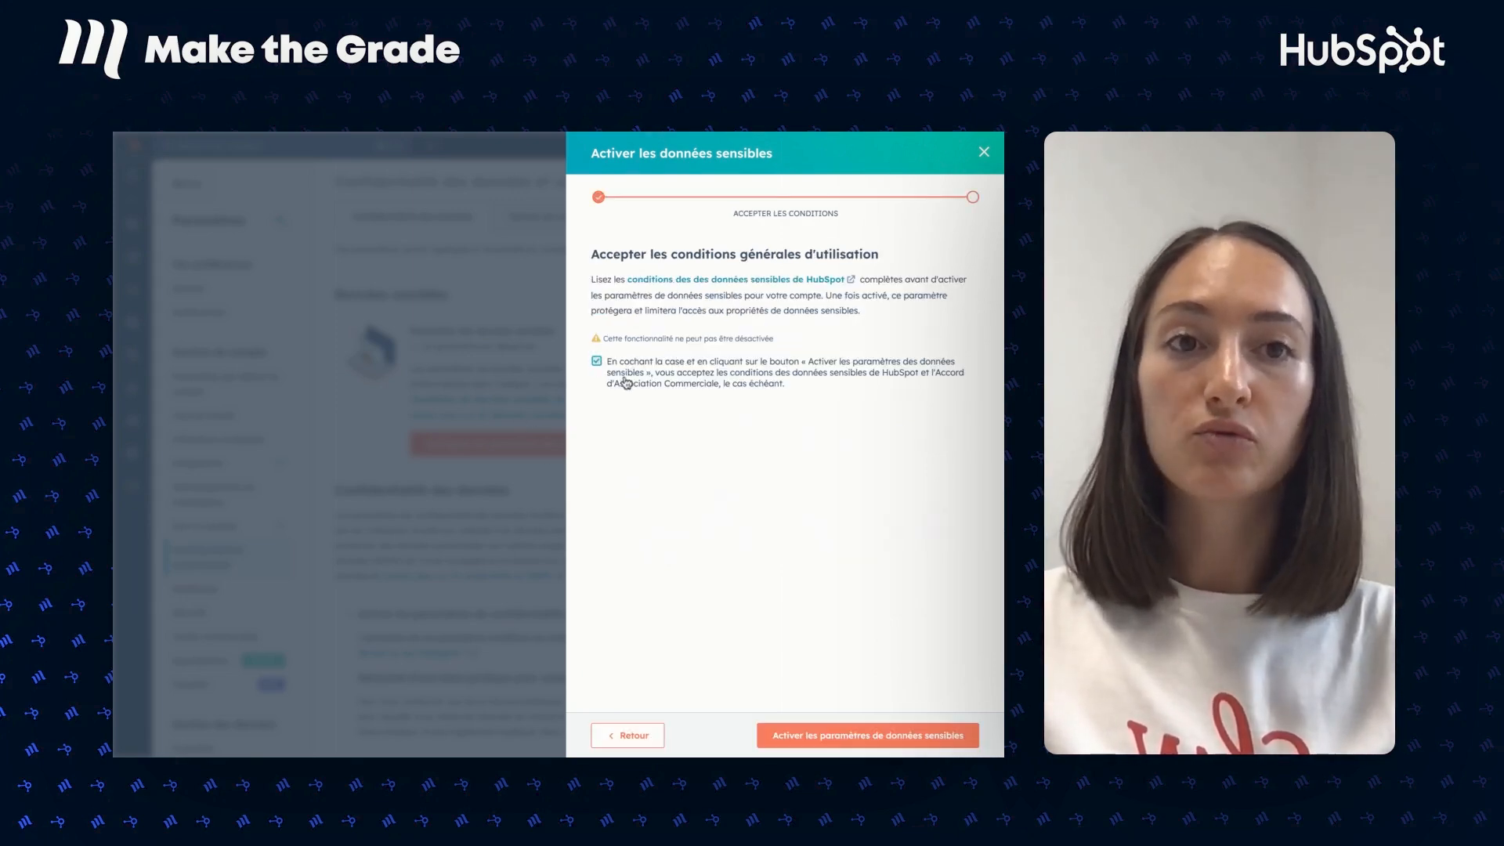
left_click(891, 736)
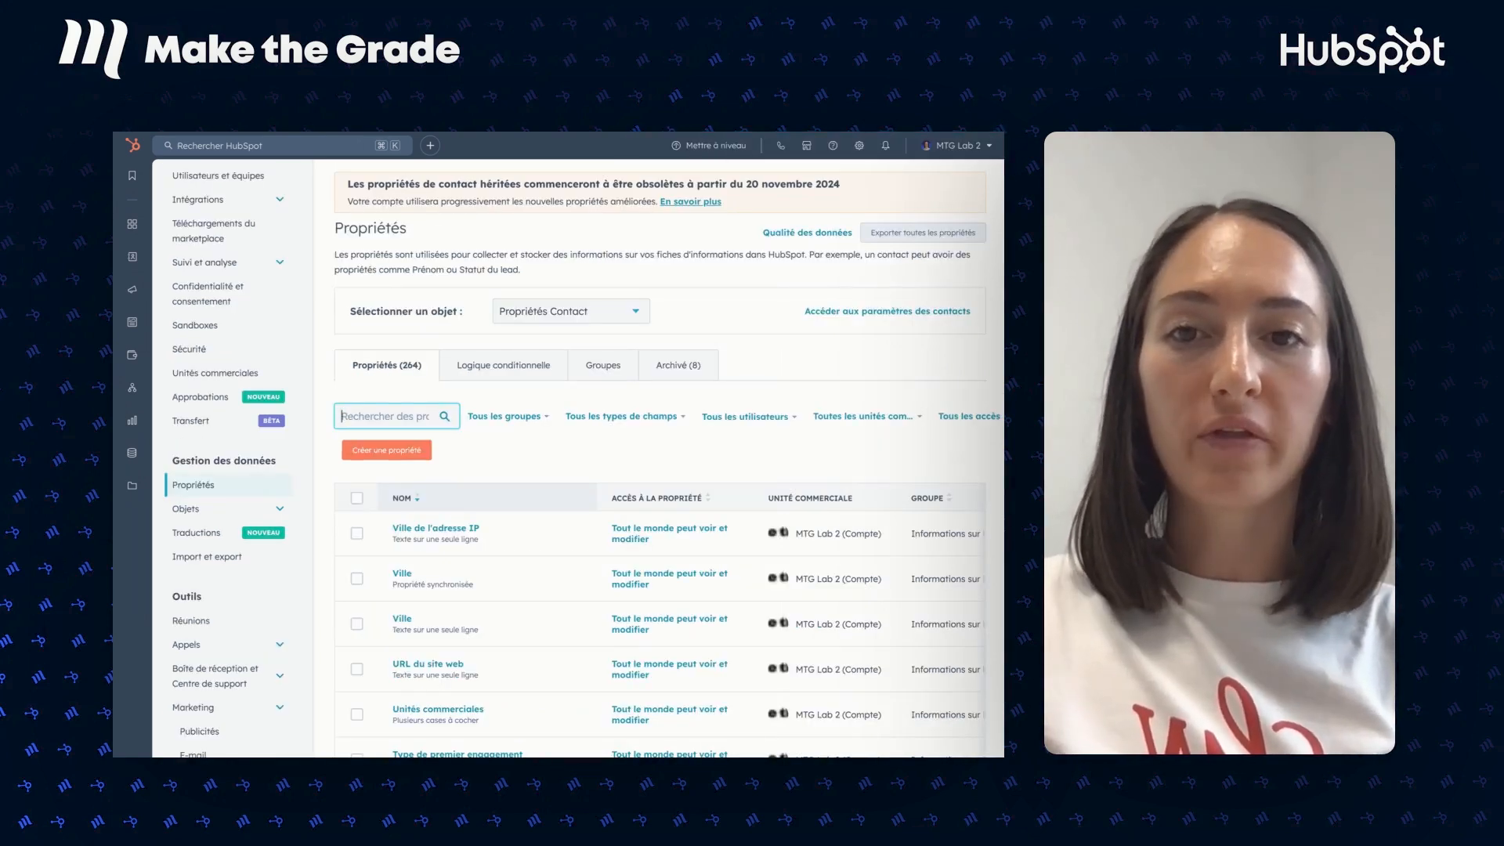
Start a new contact property labelled "Numéro de passeport" in the group "Informations sur le contact" and classify it as "Données sensibles"
scroll(217, 491, "down", 1)
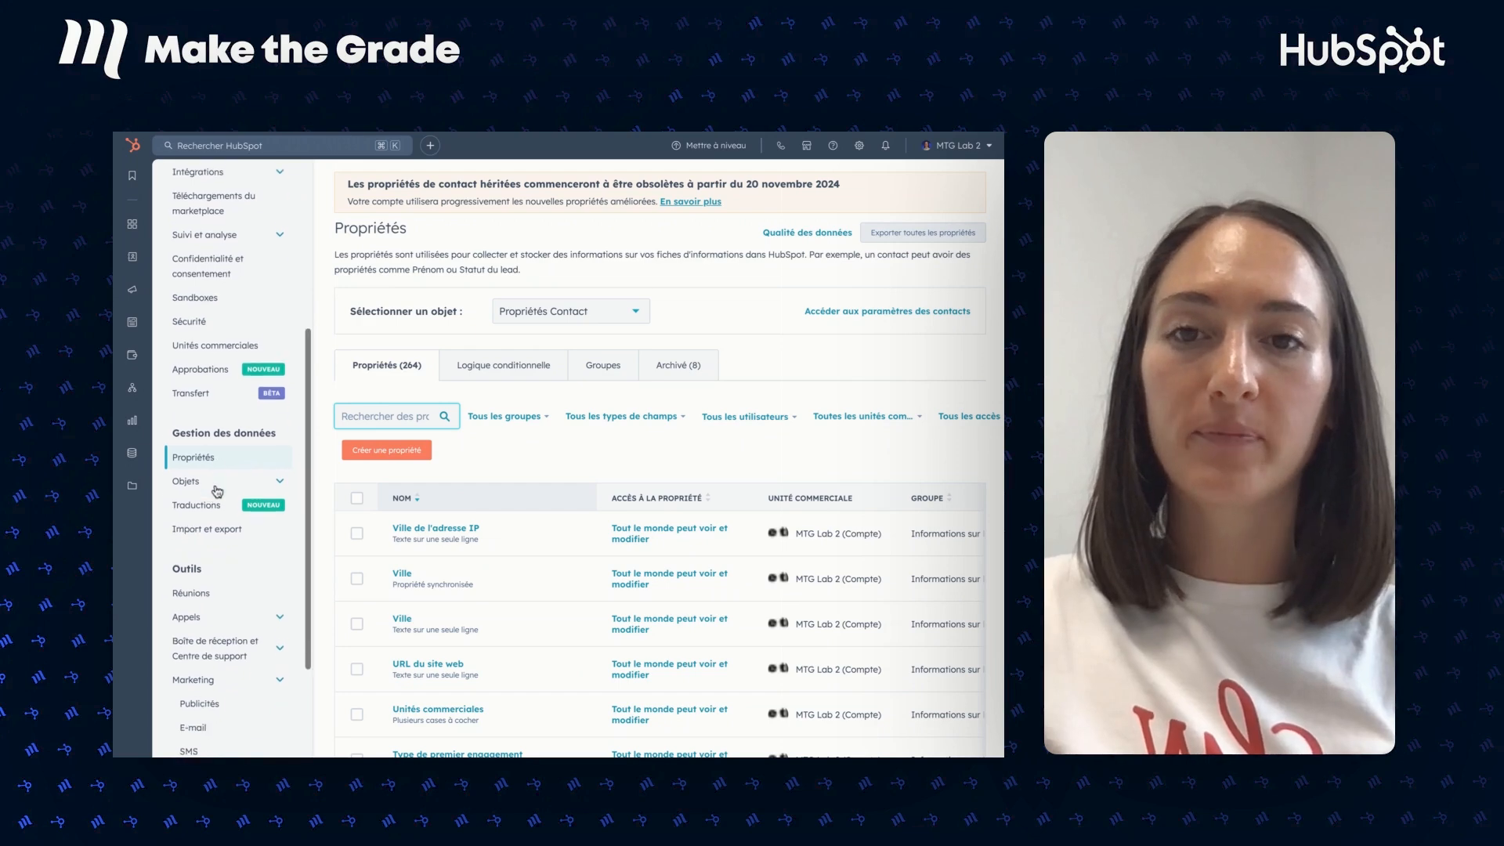
scroll(217, 491, "down", 1)
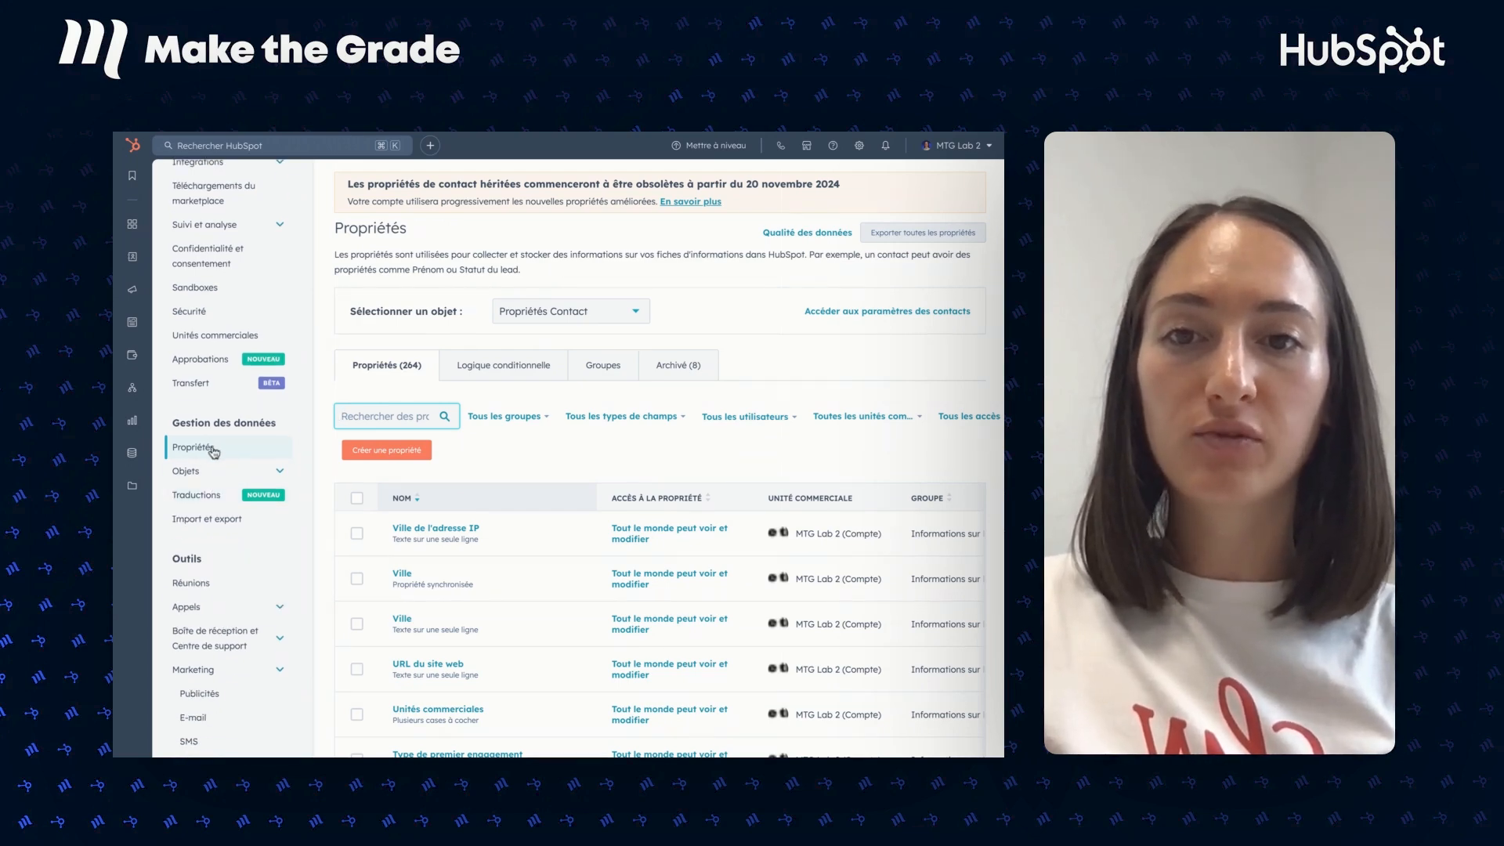
left_click(397, 459)
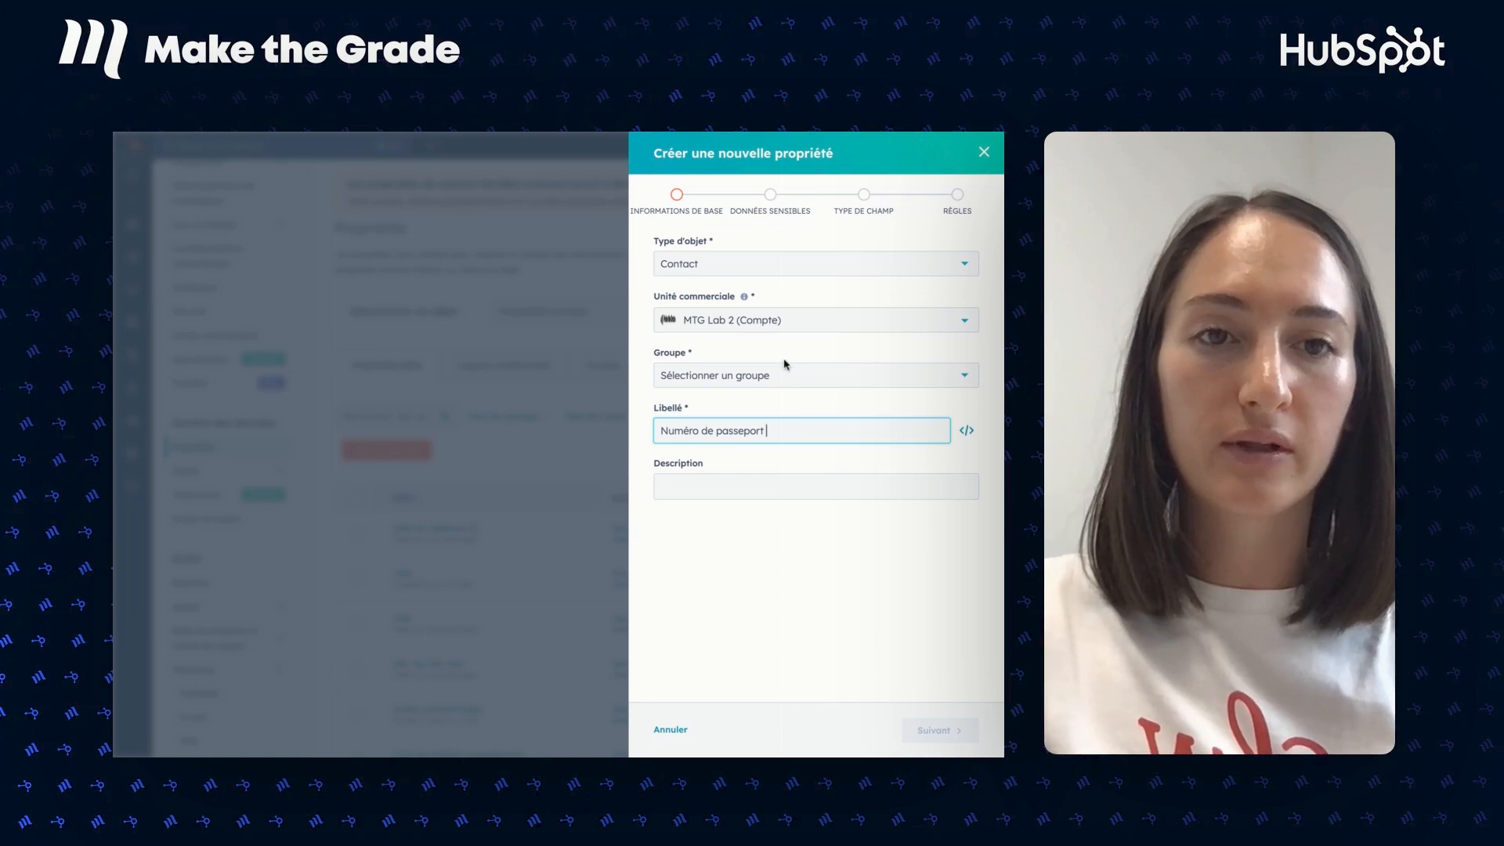
left_click(774, 387)
type("infor")
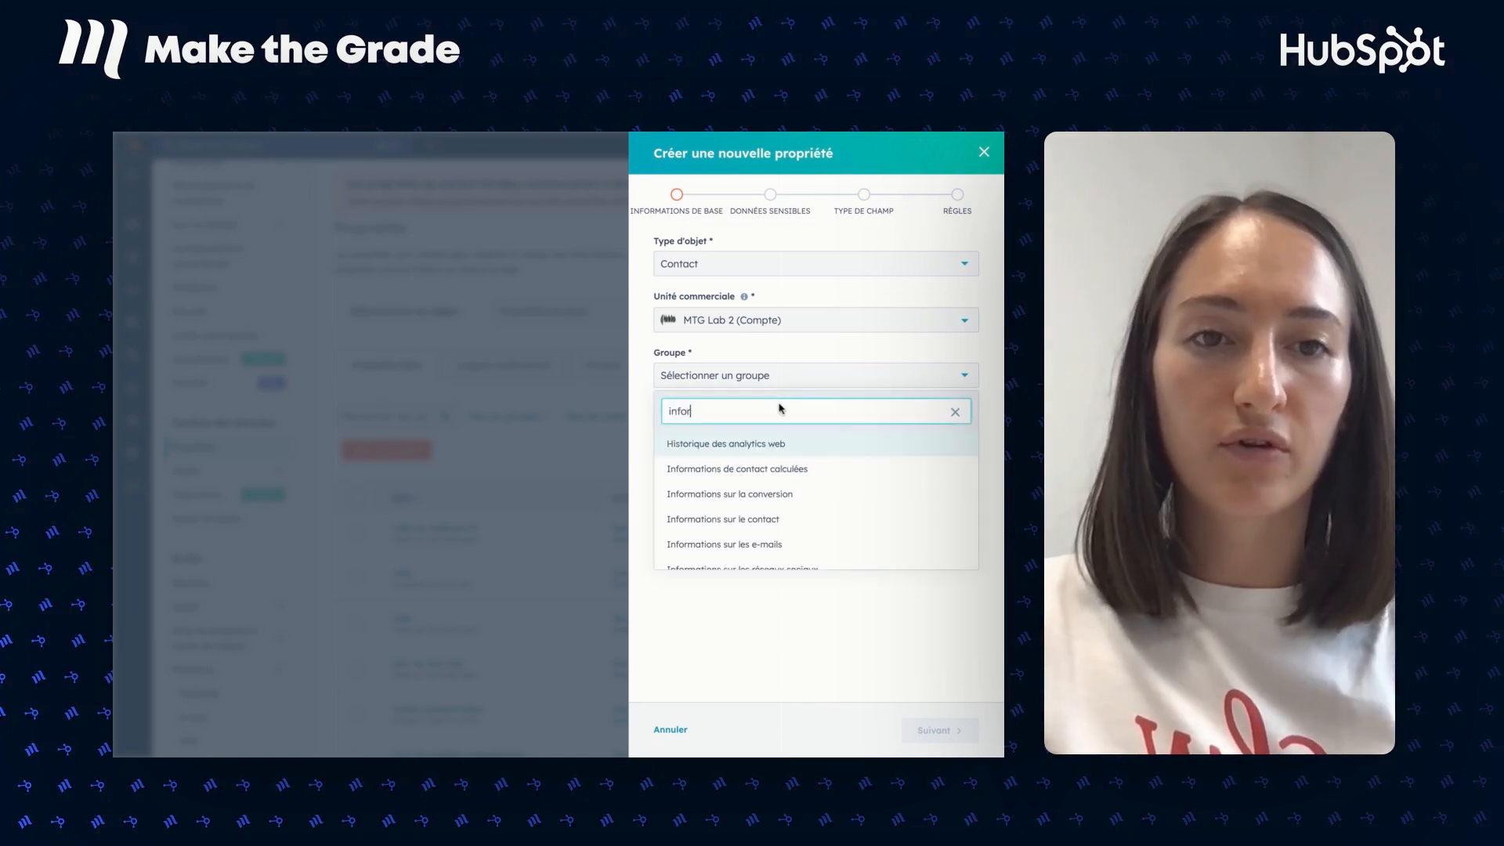
left_click(775, 523)
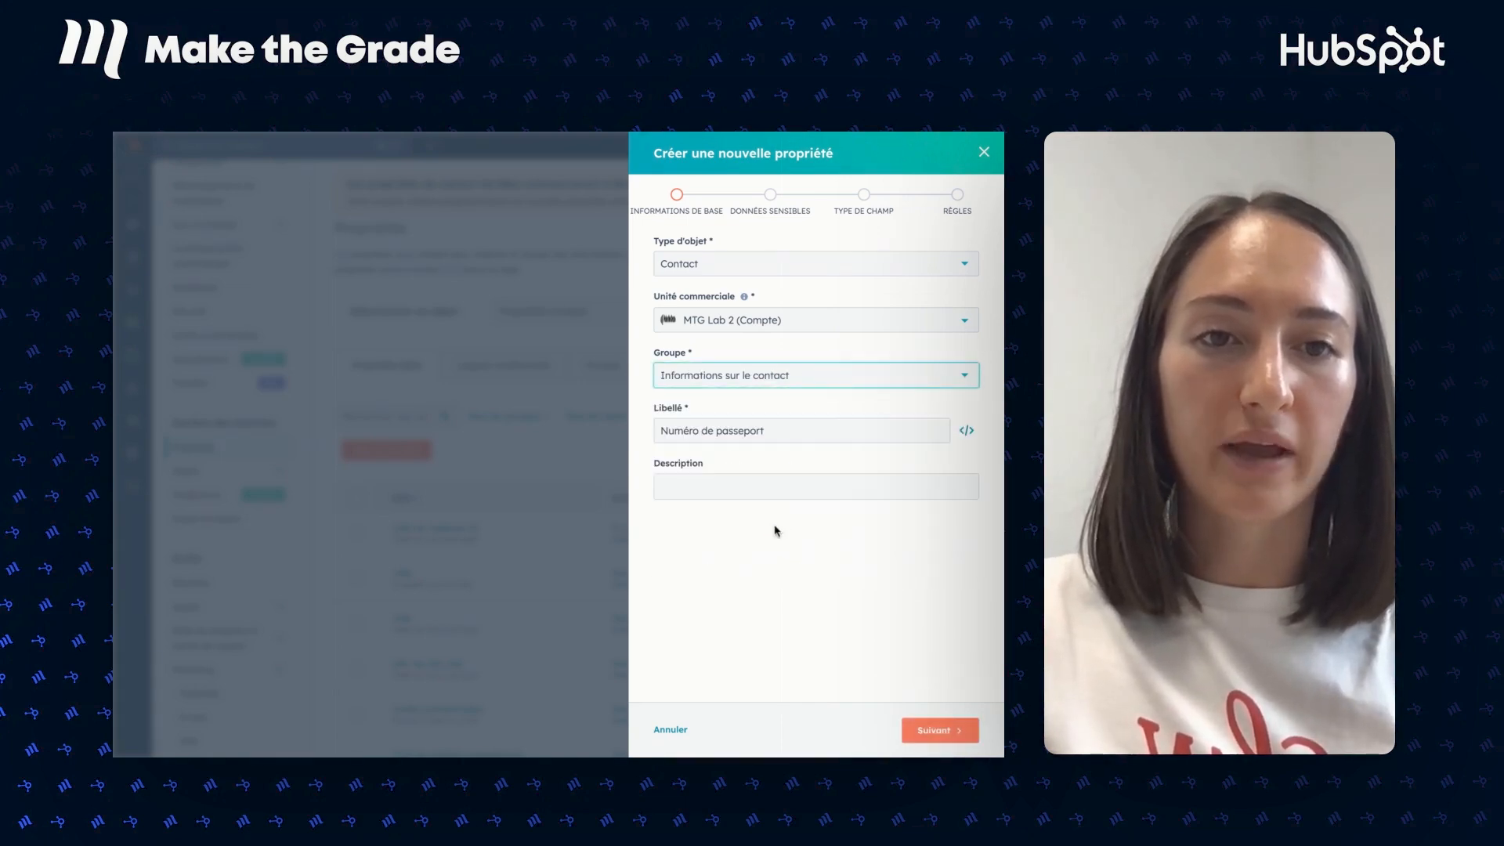
left_click(944, 732)
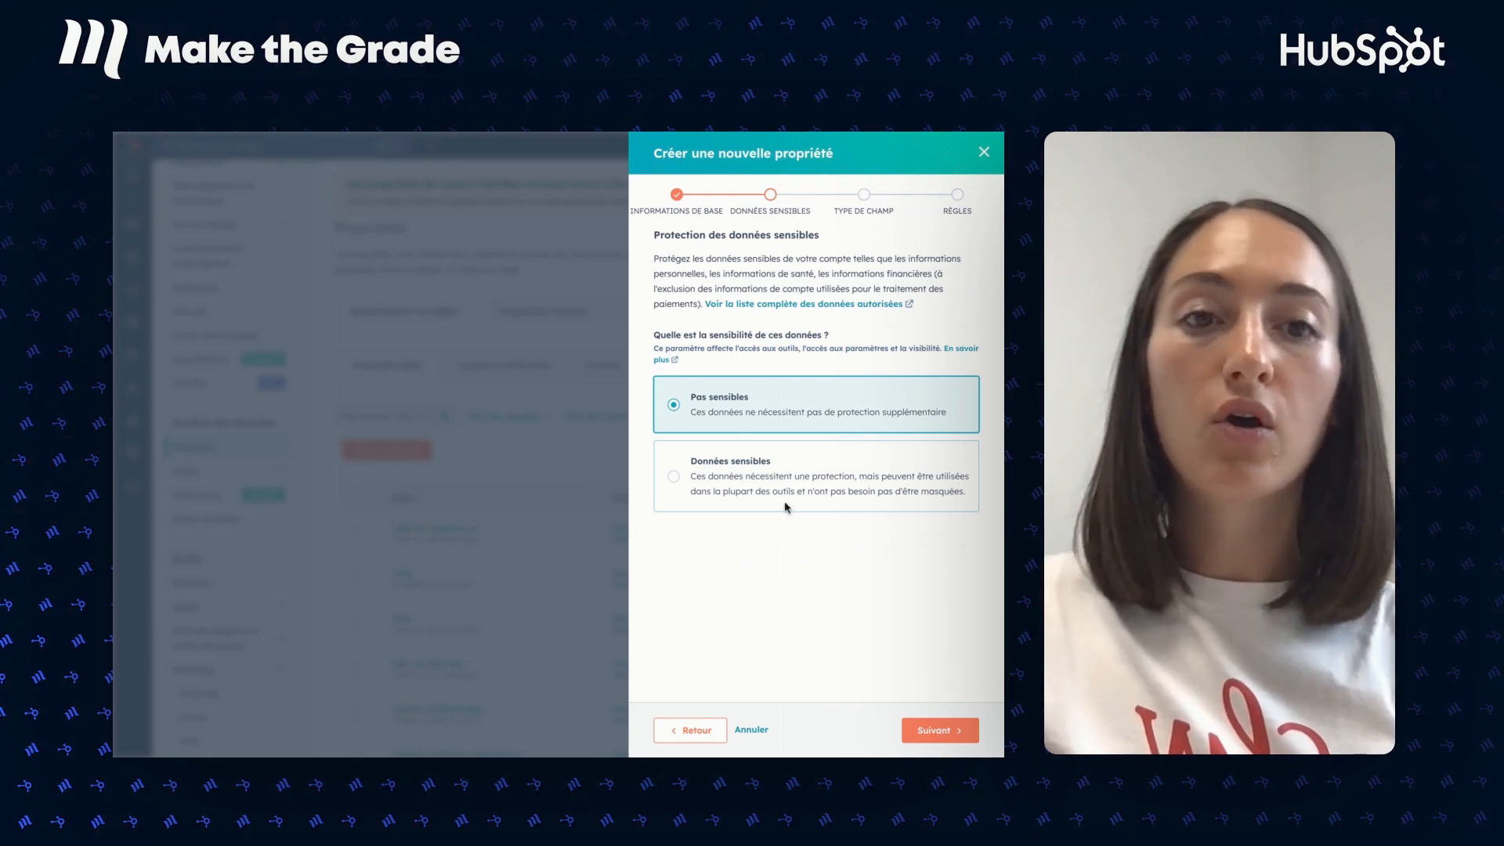
left_click(745, 487)
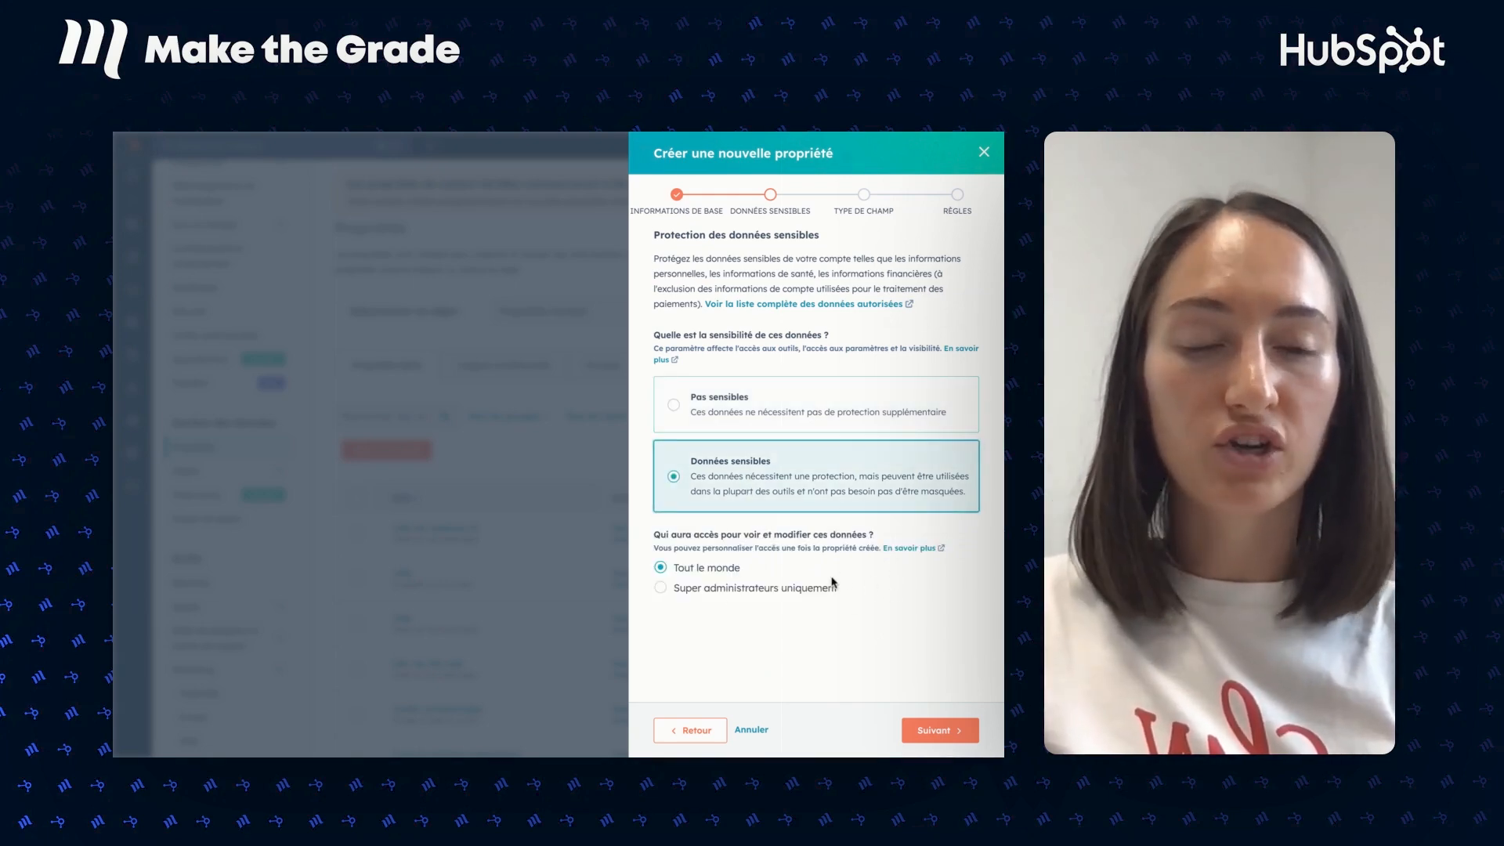
left_click(952, 738)
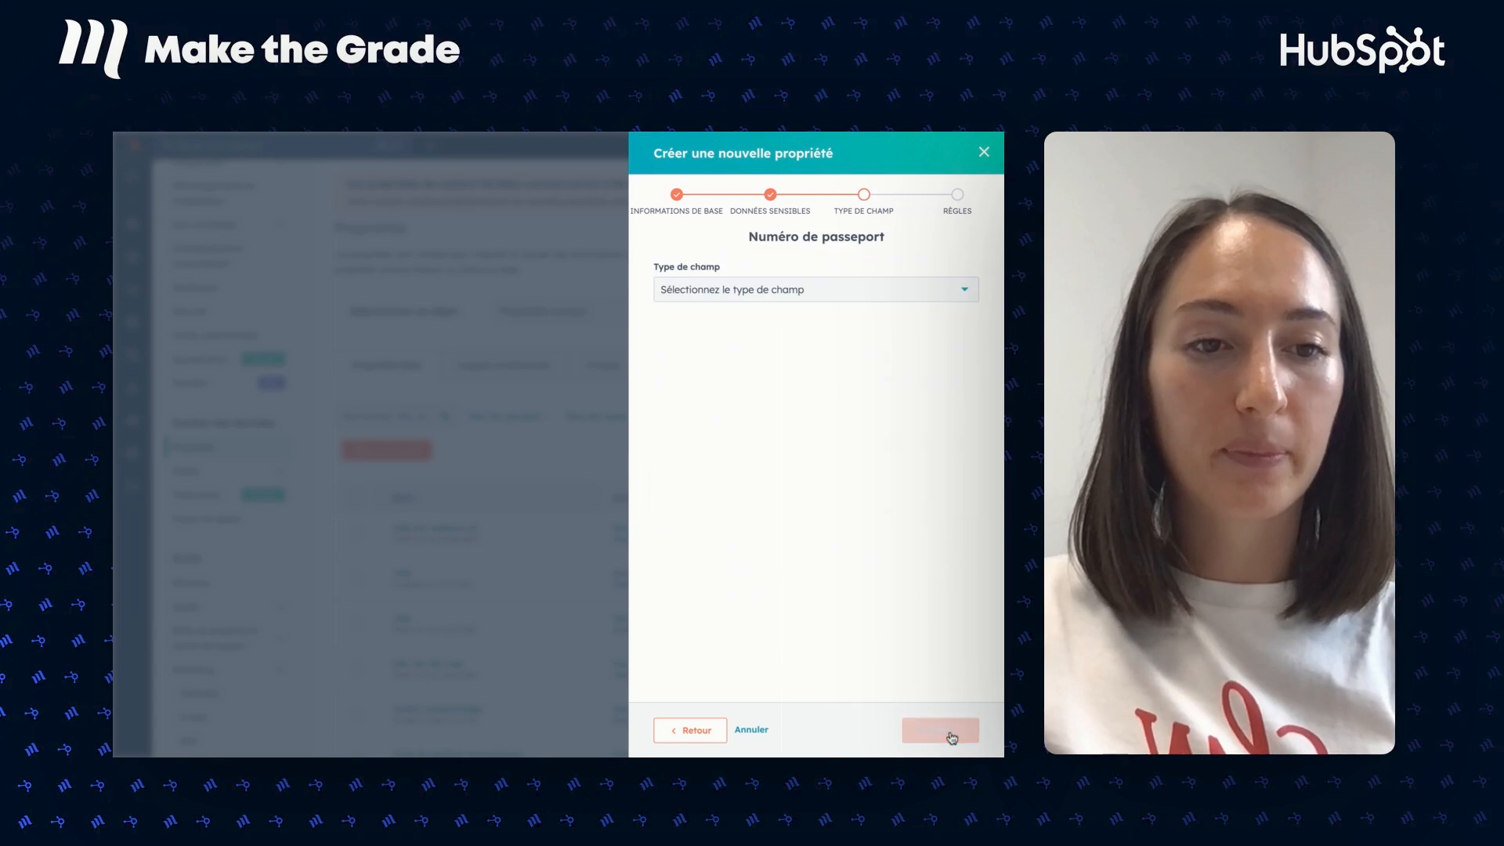
Set the property's field type to "Texte sur une seule ligne" and create it with the default rules
left_click(805, 297)
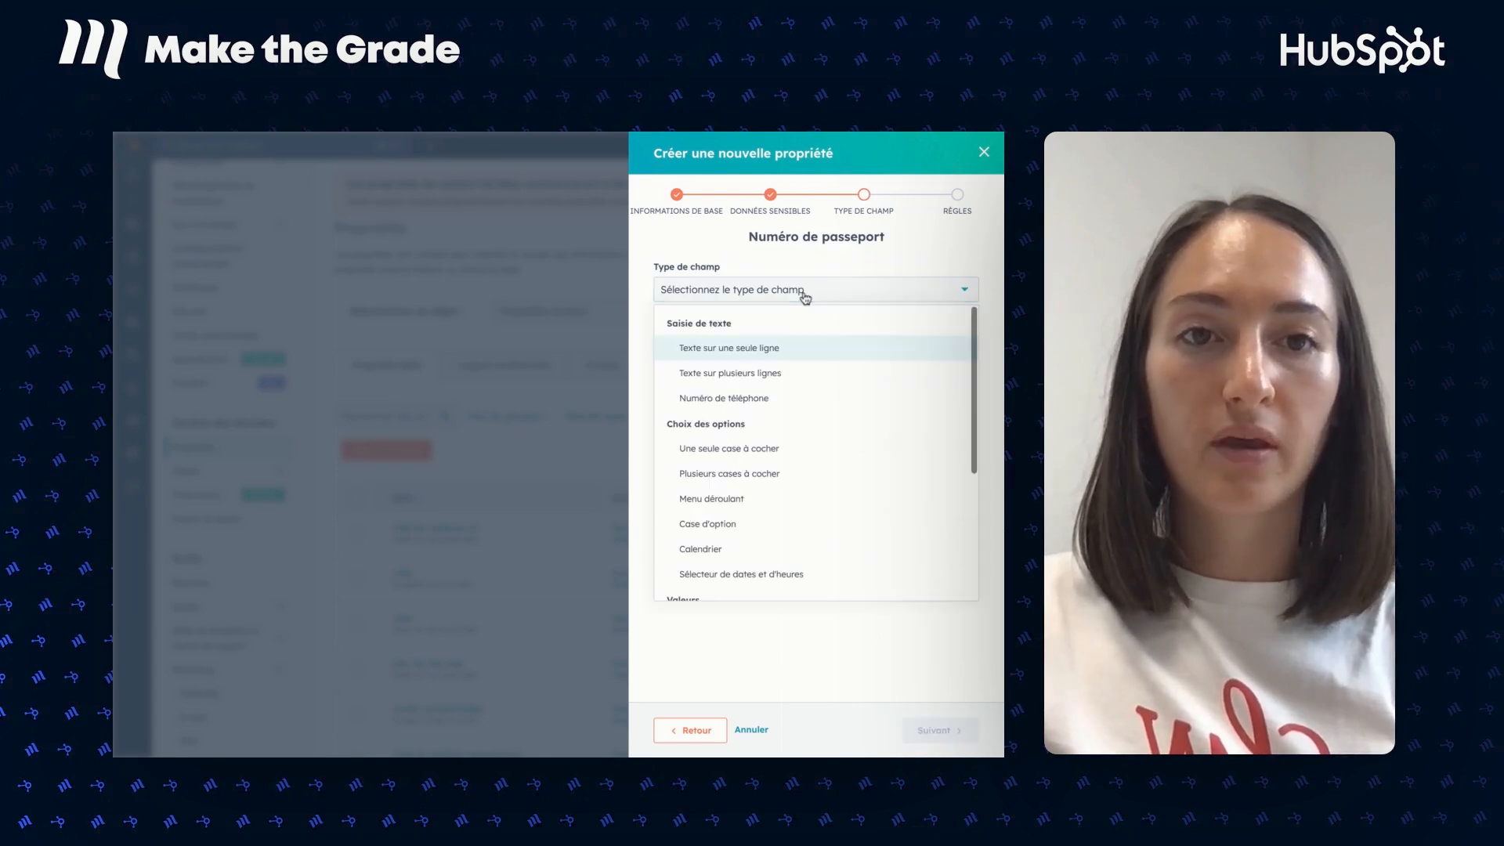
left_click(766, 345)
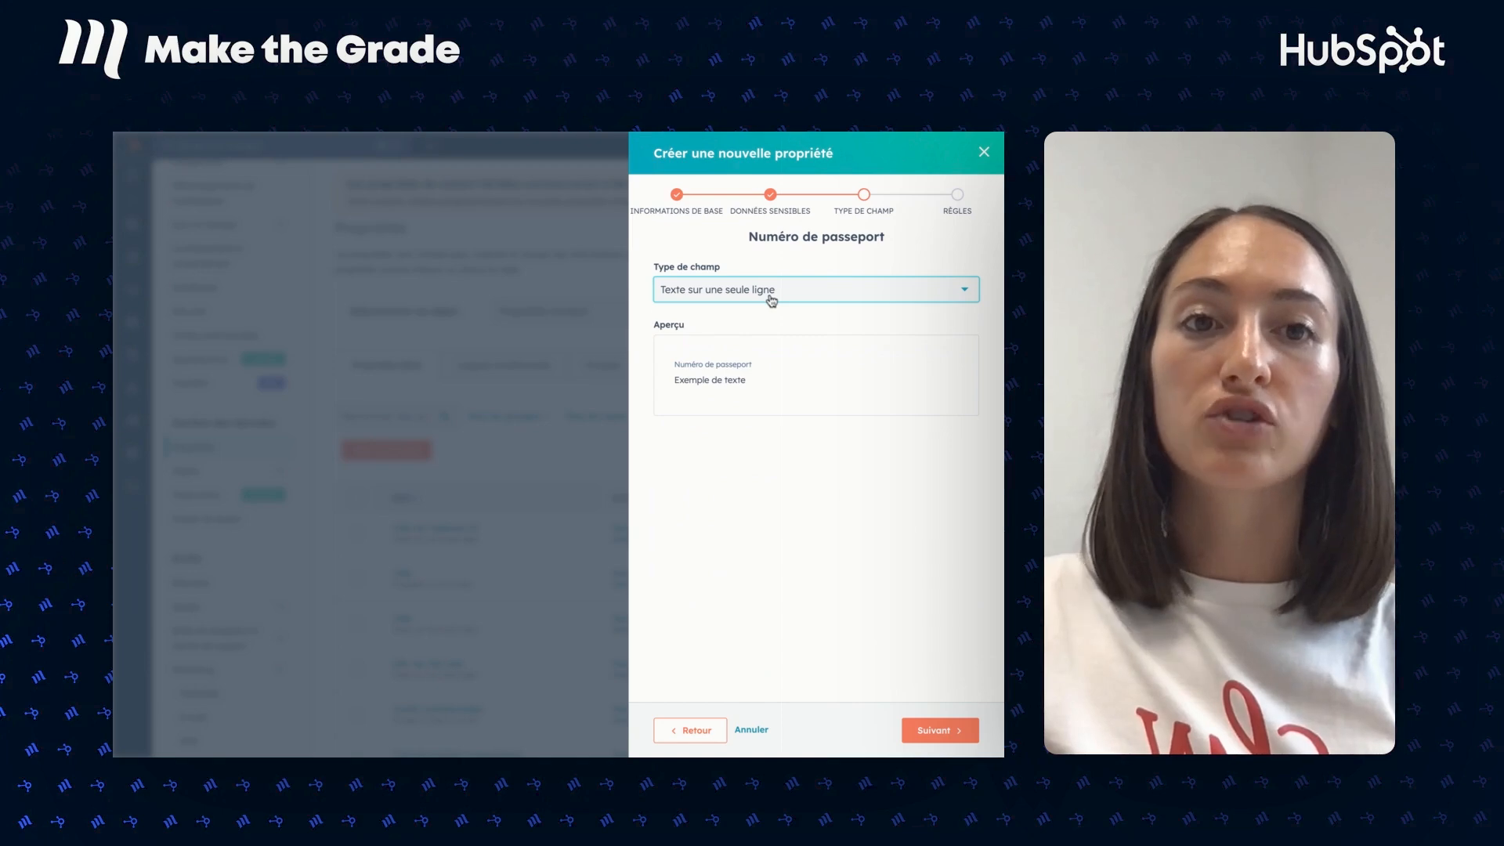
left_click(772, 303)
left_click(765, 350)
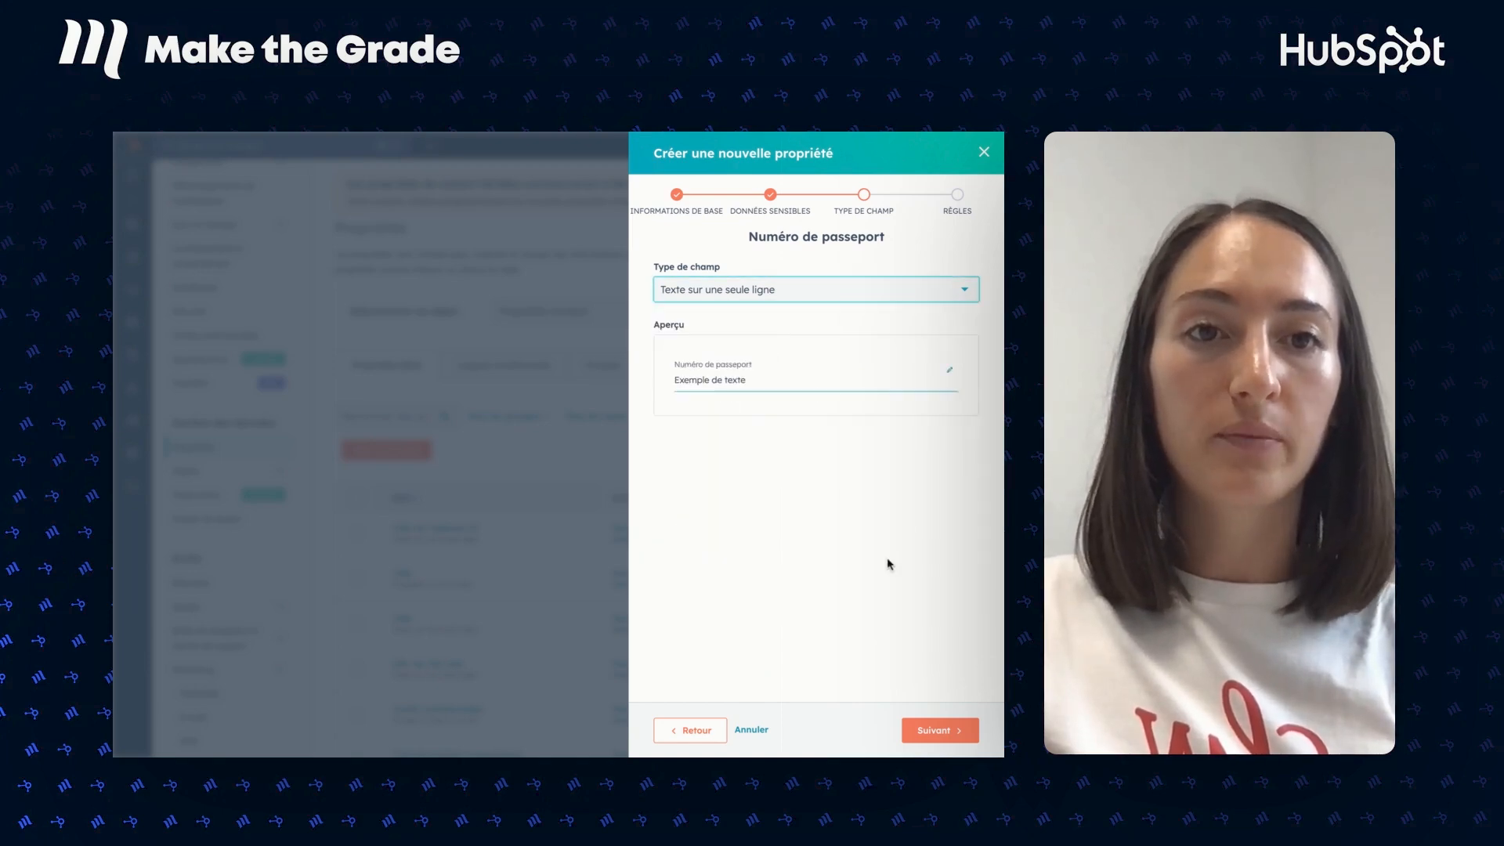
left_click(938, 731)
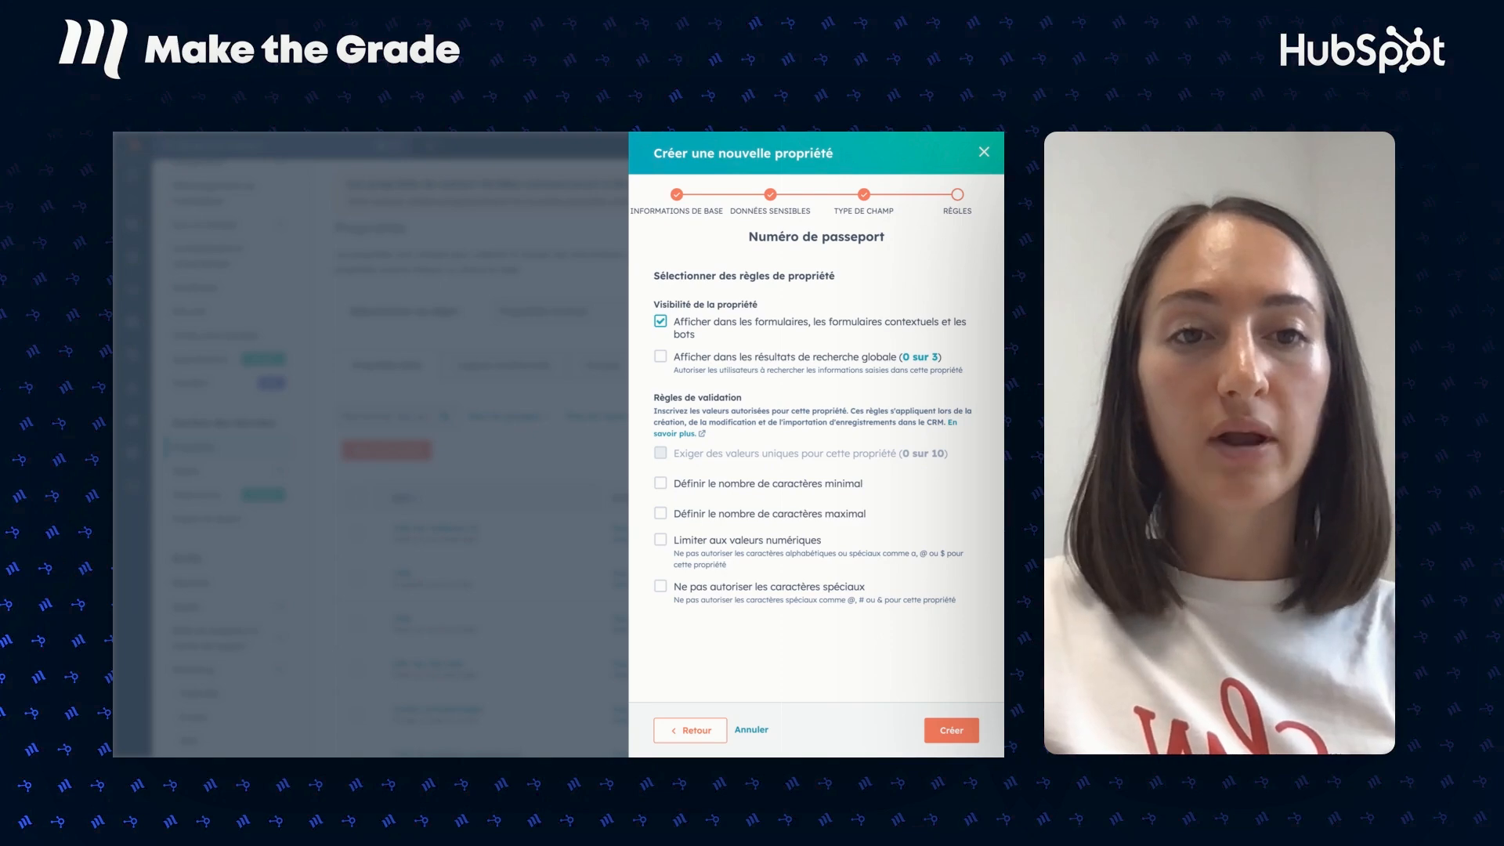
left_click(963, 736)
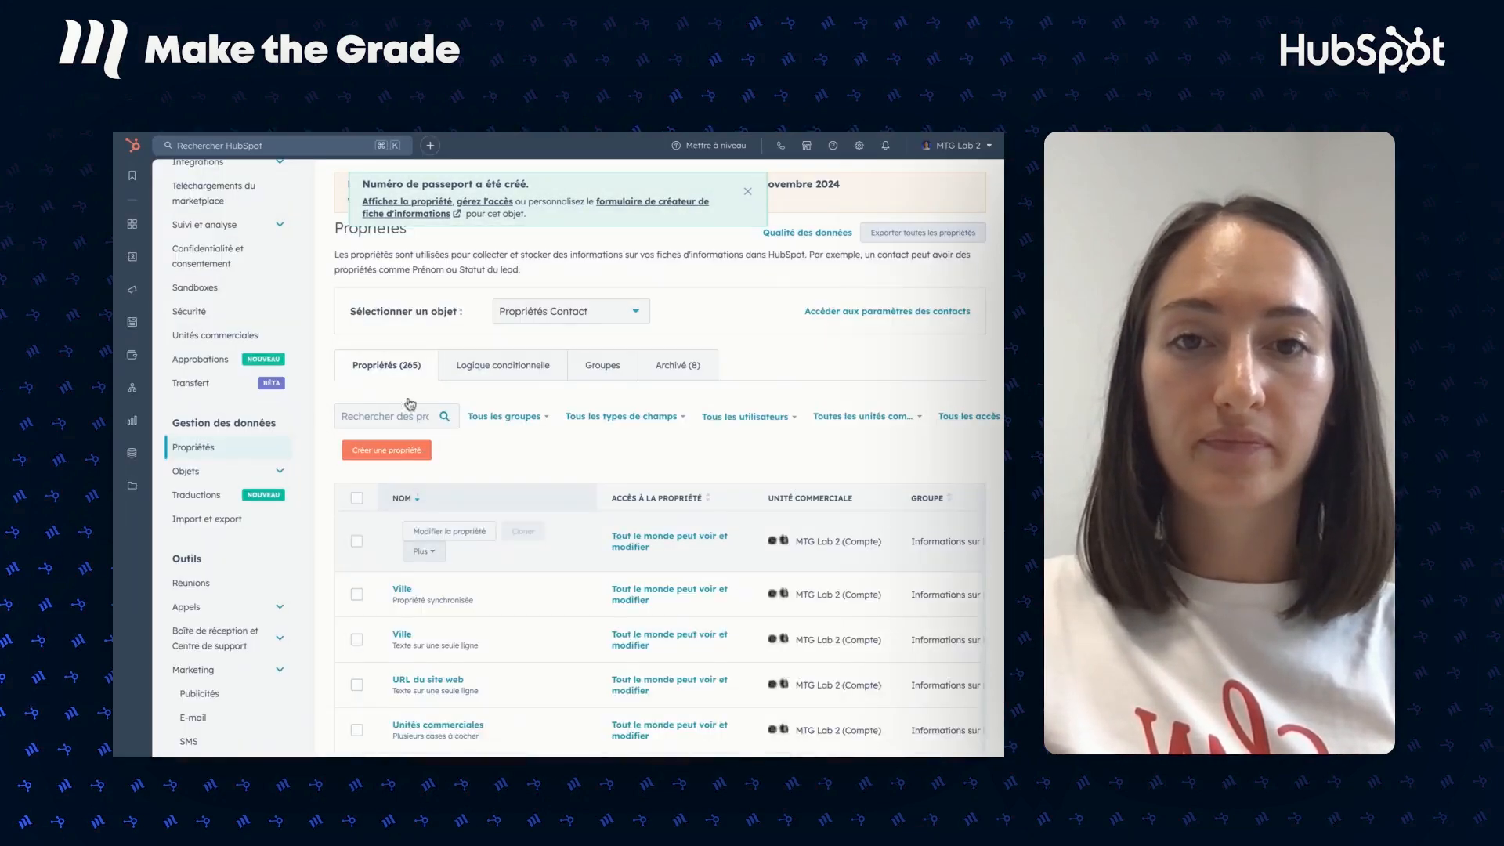
Search the contact properties for "Numéro de passeport" and check its access setting
left_click(409, 404)
type("Numéro de passeport")
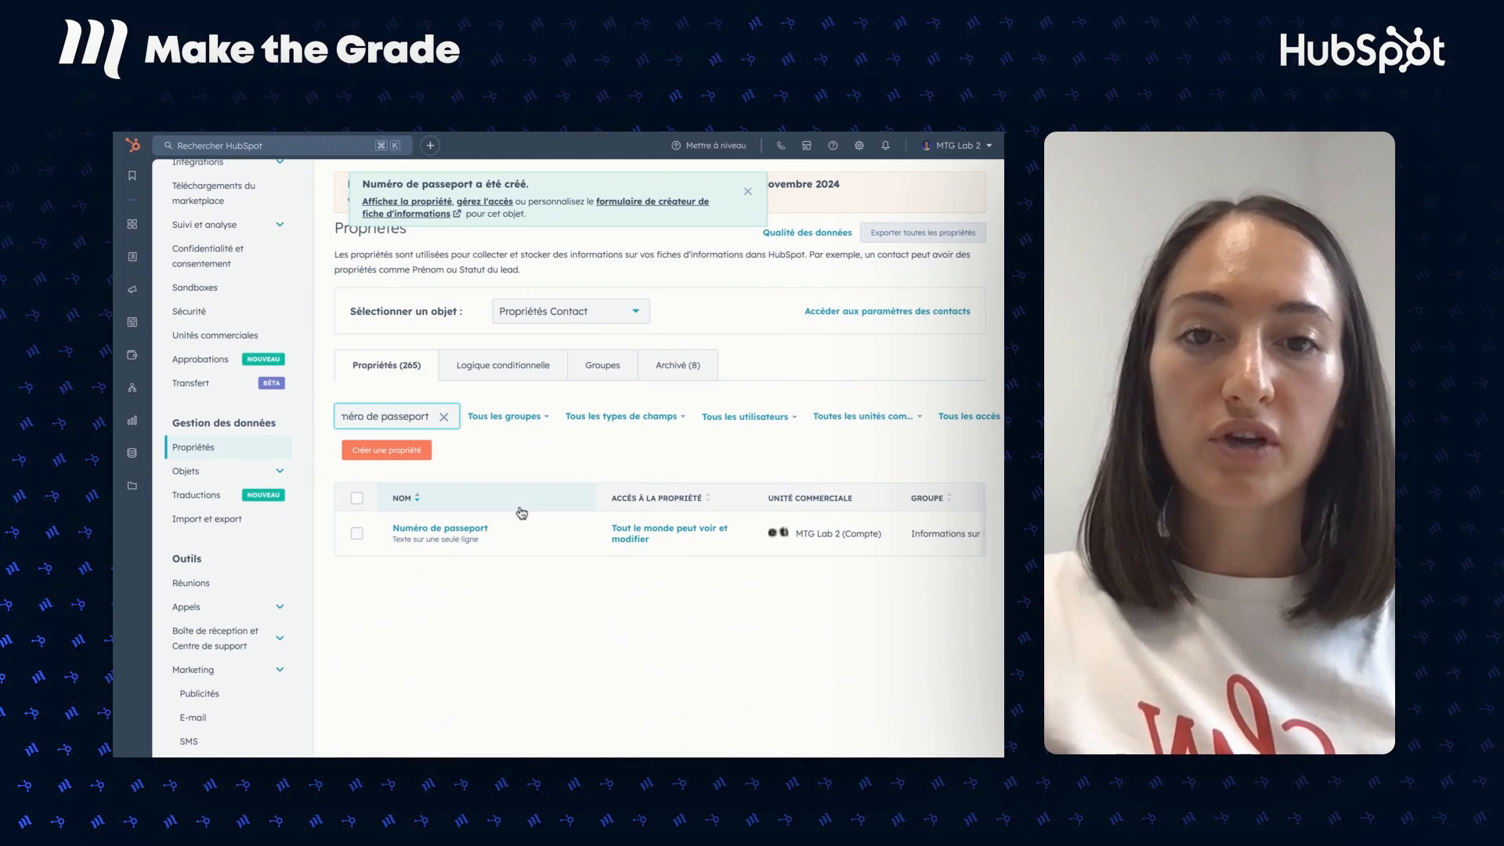
mouse_move(664, 541)
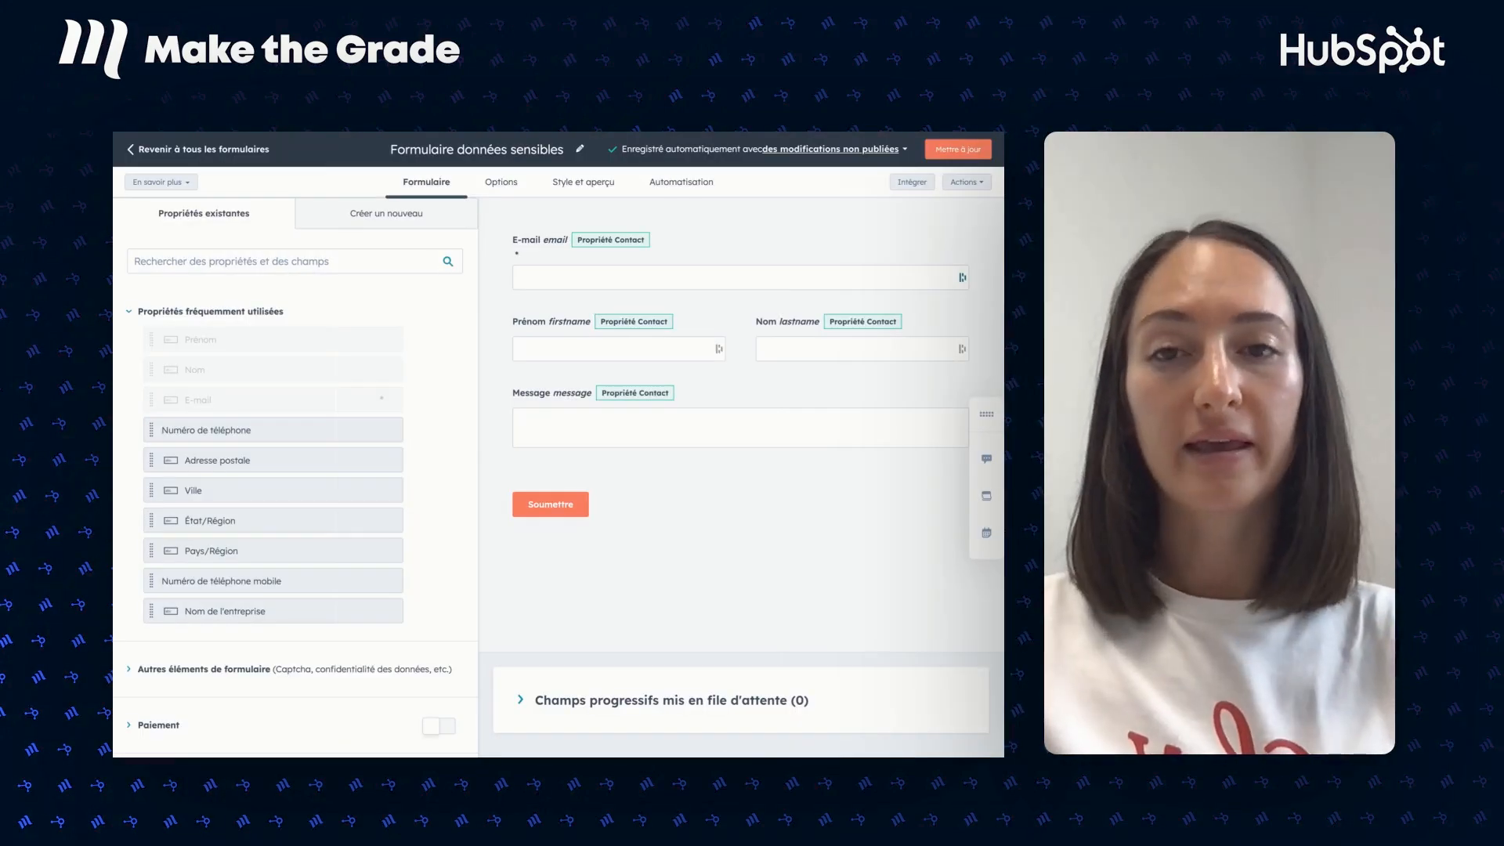
Find the "Numéro de passeport" property and add it to the form "Formulaire données sensibles" directly above the Message field
left_click(287, 262)
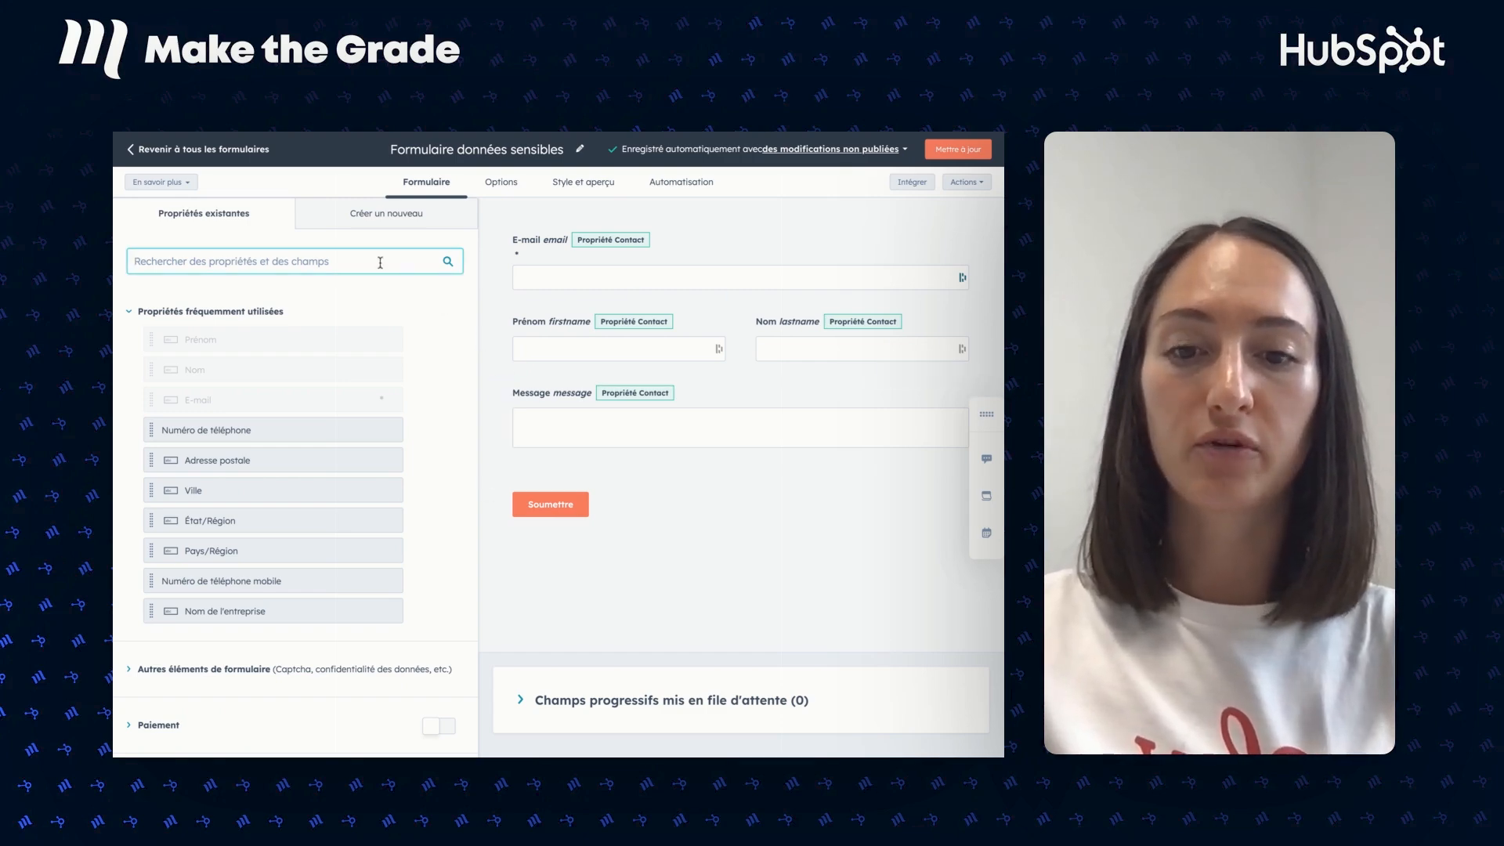
type("Numéro de passeport")
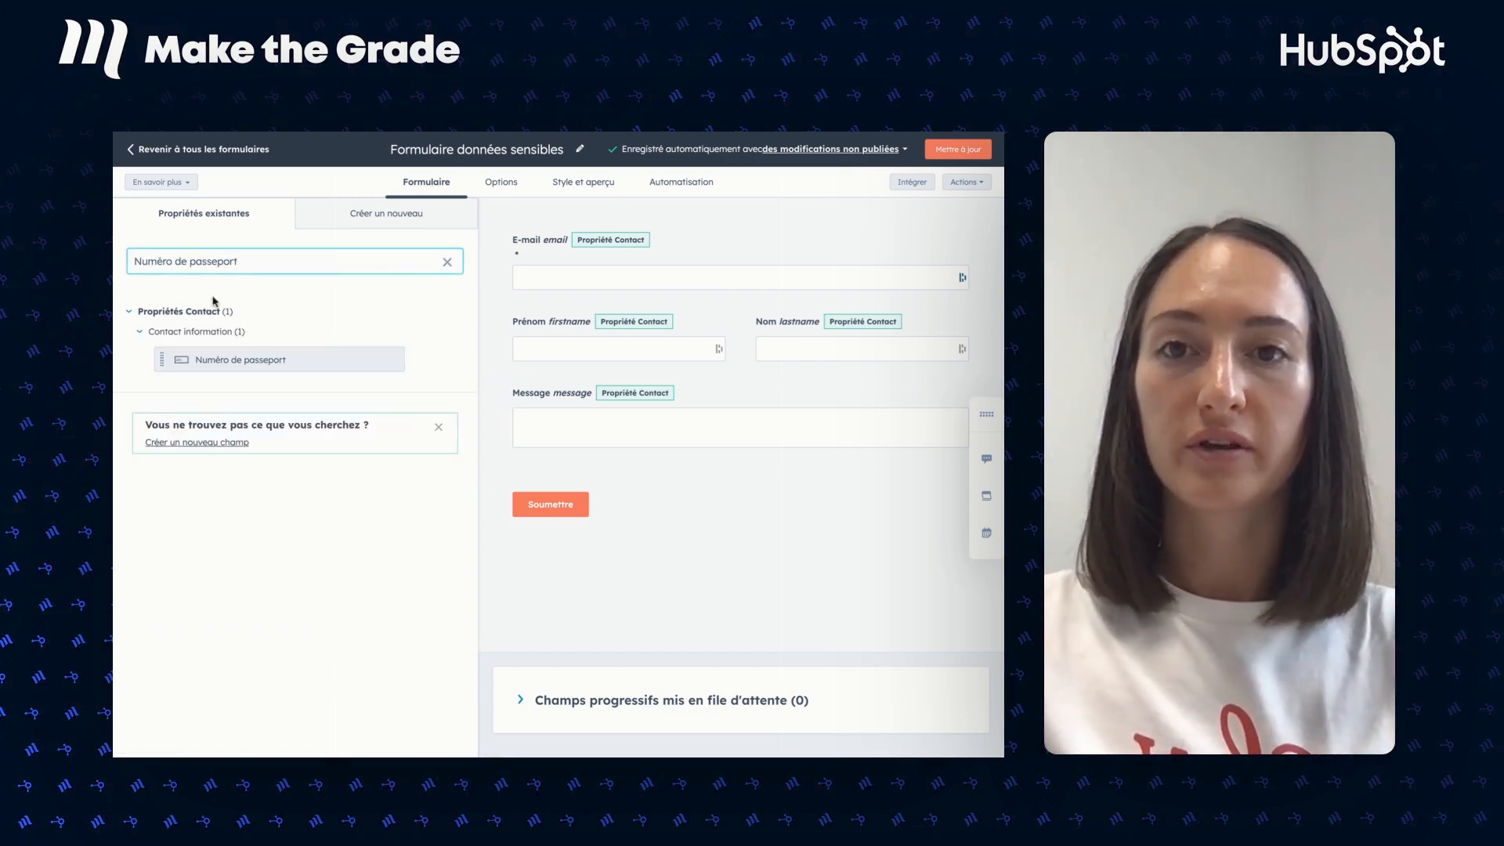
left_click_drag(180, 360, 635, 395)
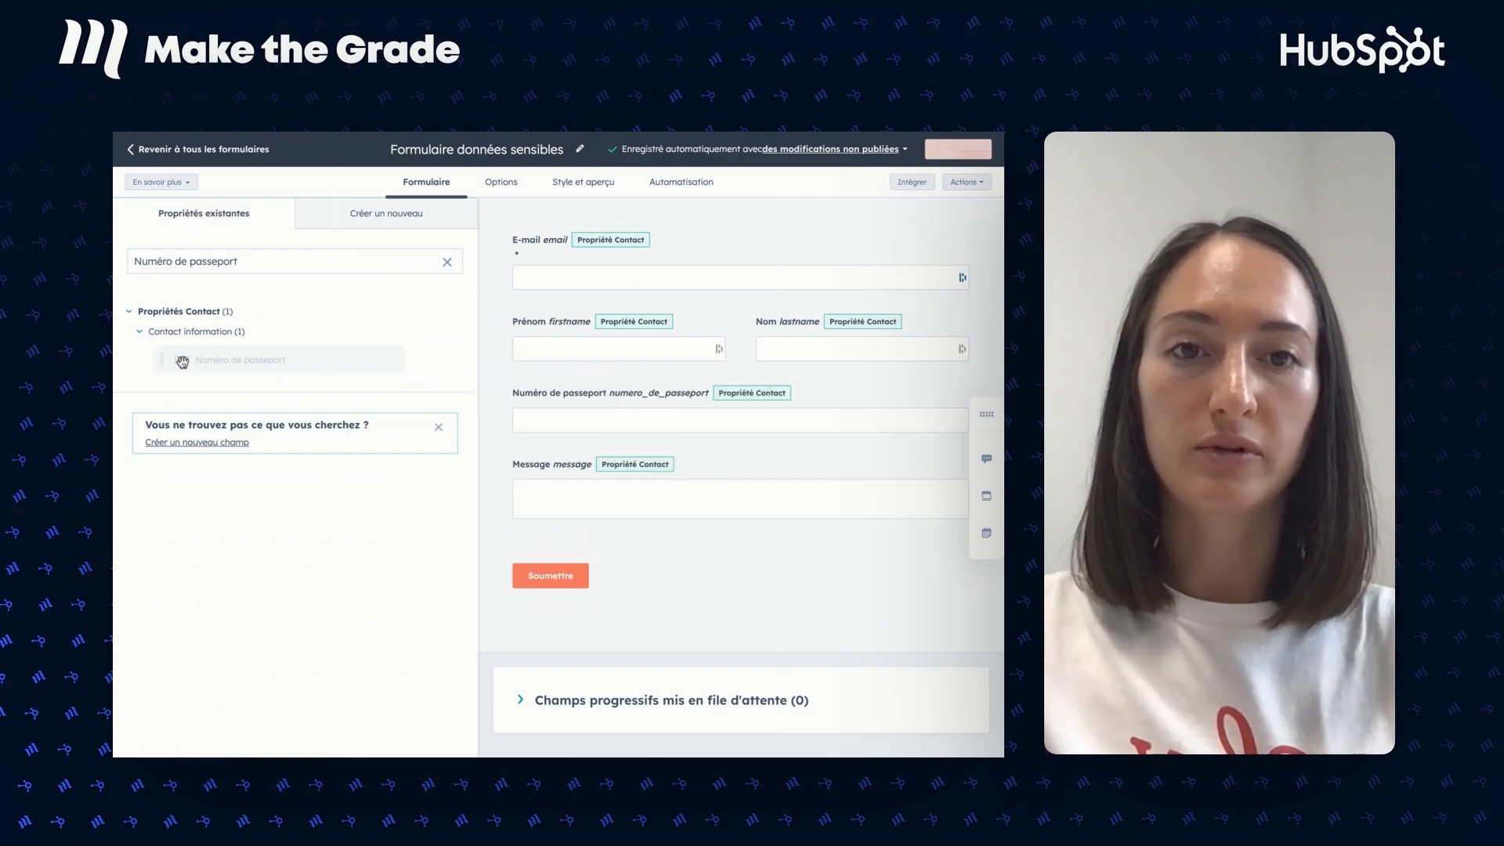
Make the form's "Numéro de passeport" field mandatory
left_click(636, 400)
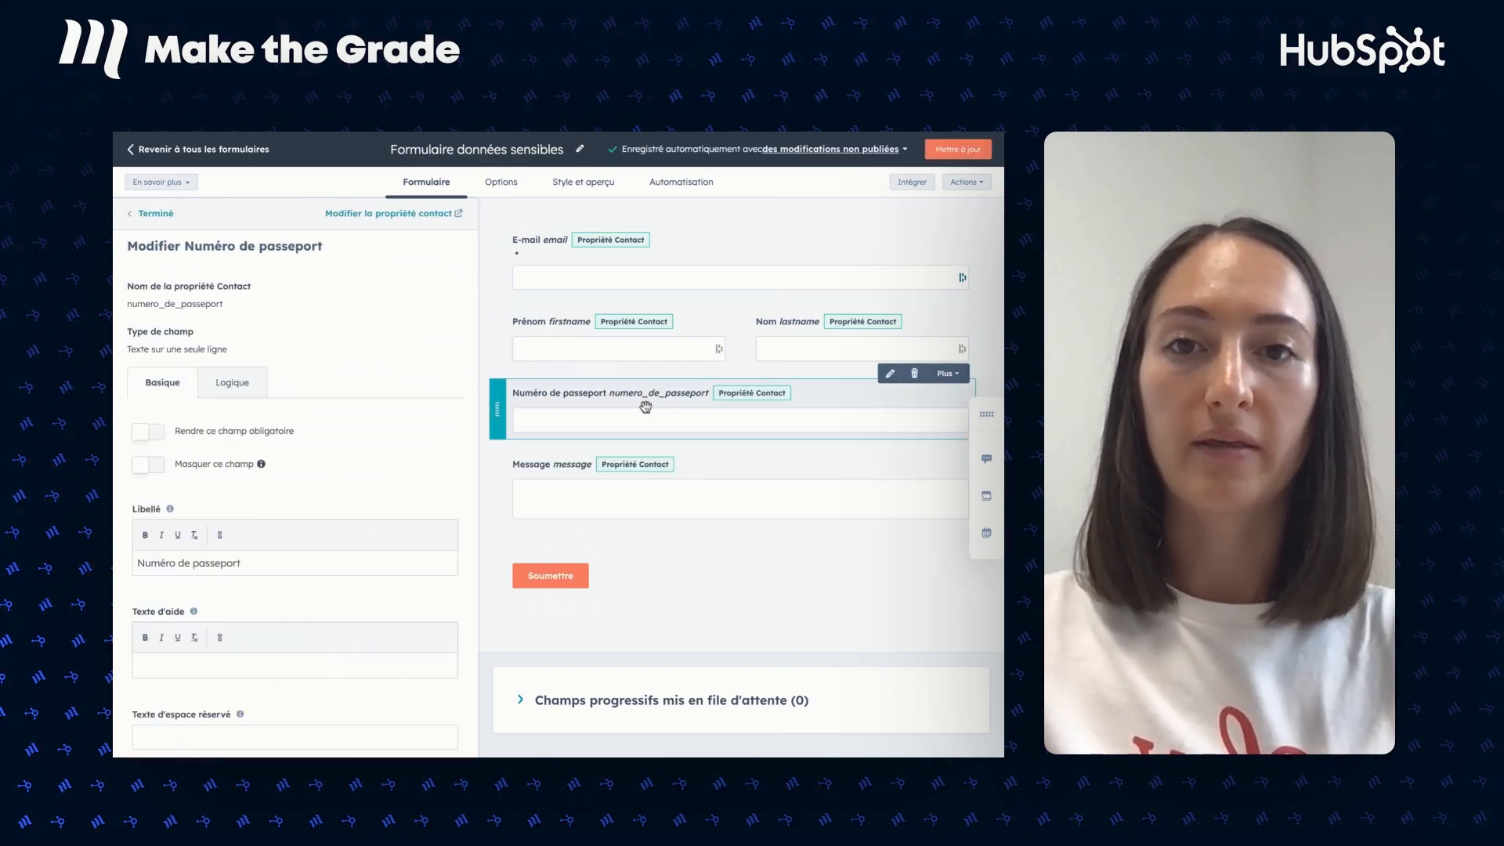
scroll(327, 505, "down", 1)
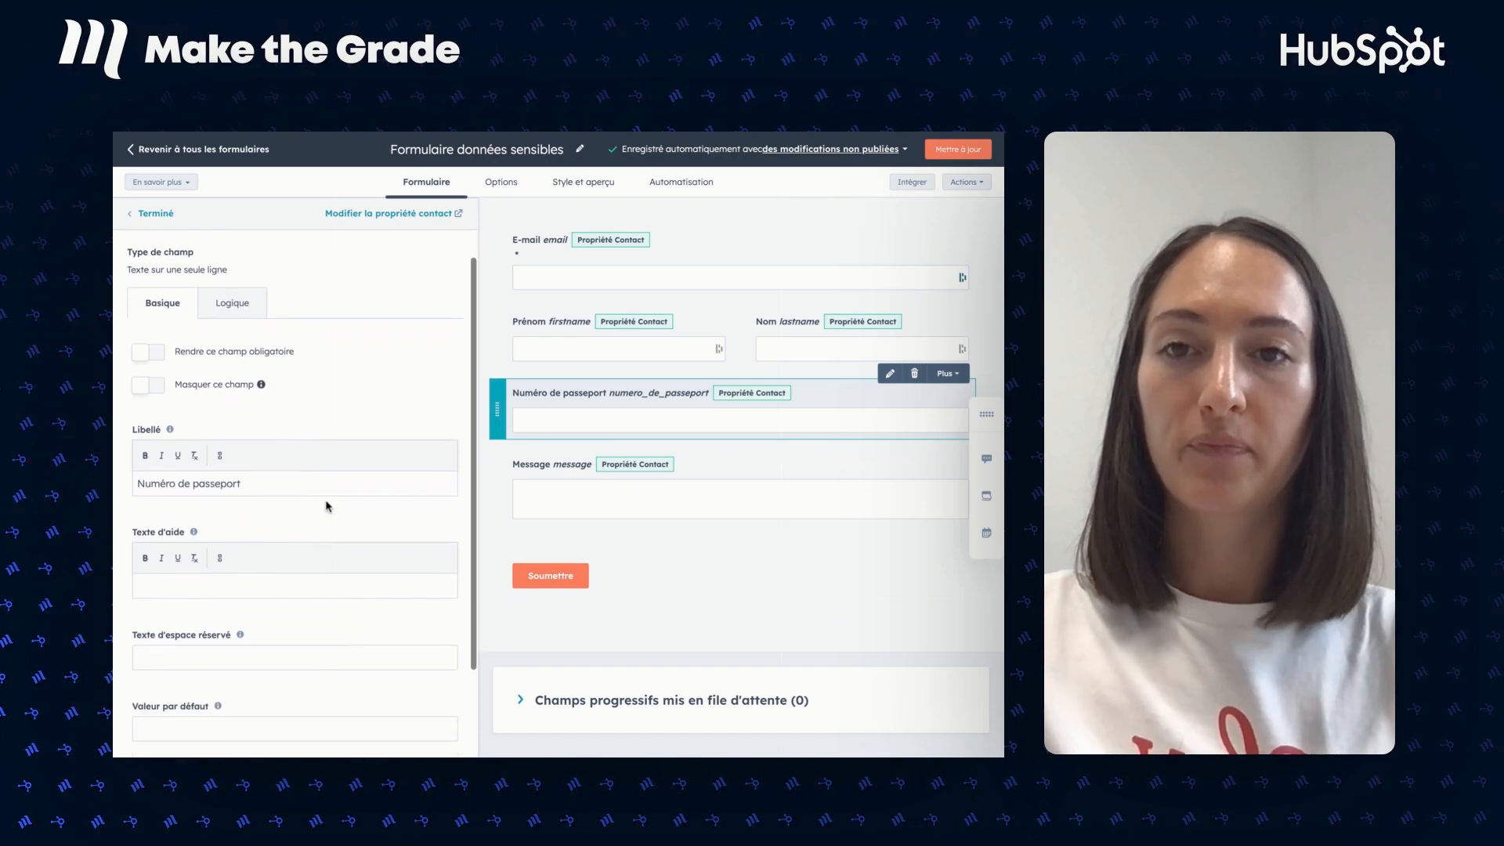
left_click(157, 359)
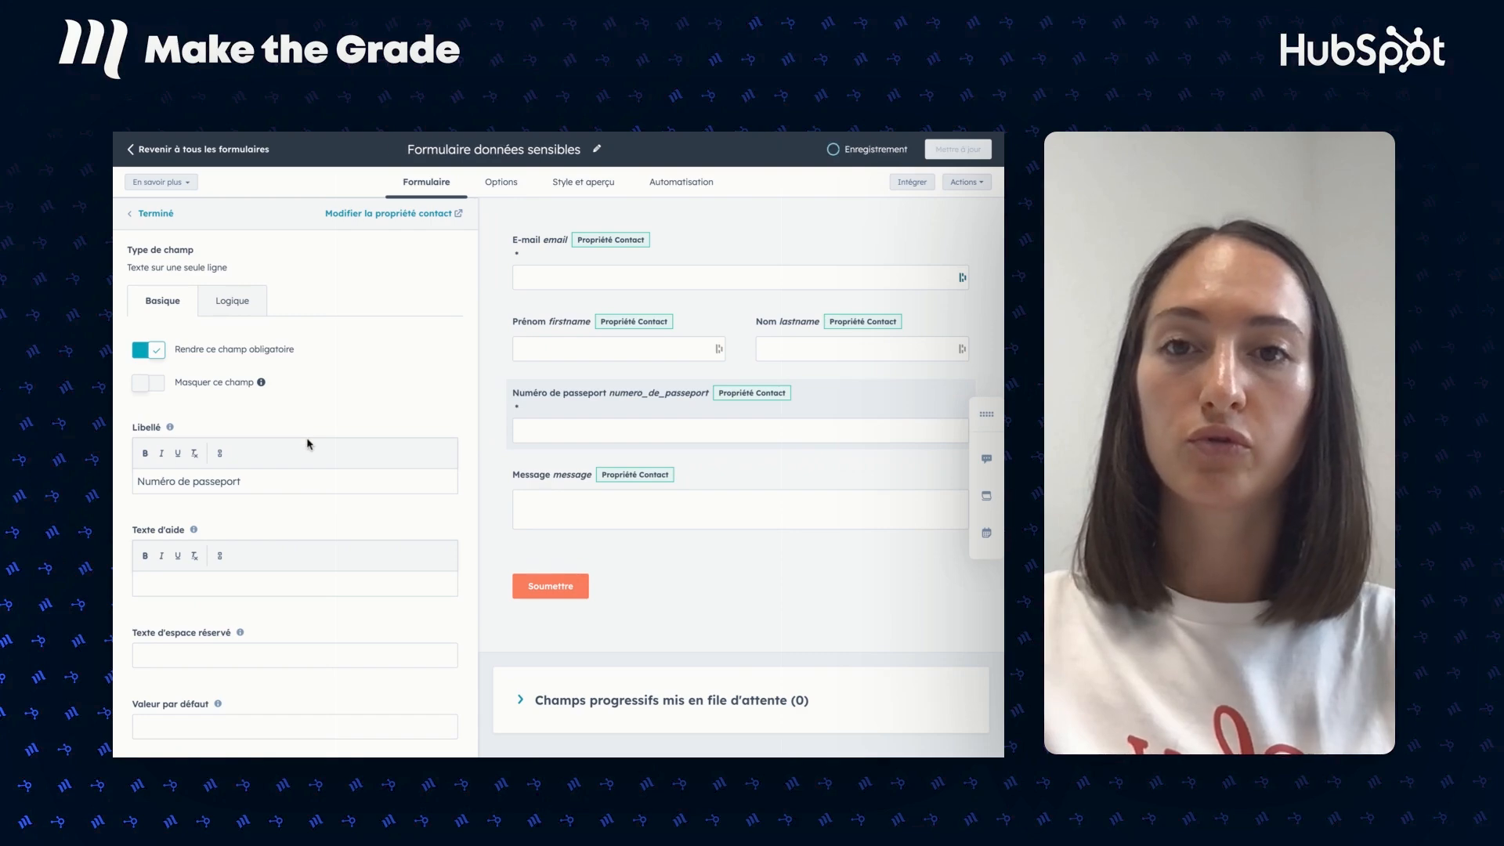
Open the placeholder text of the "Numéro de passeport" form field for editing
scroll(309, 444, "down", 1)
scroll(309, 444, "down", 1)
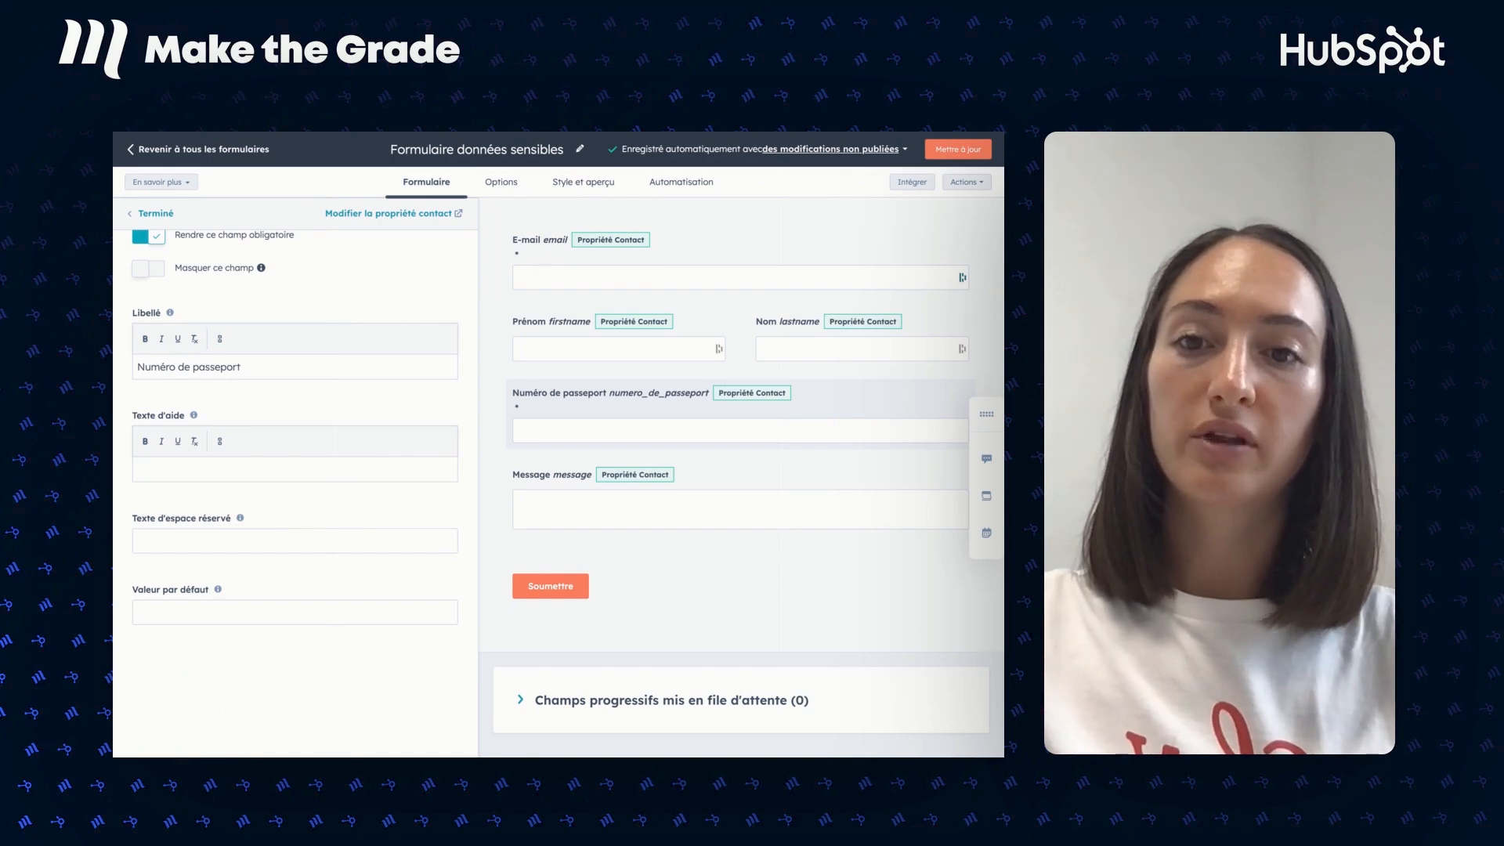
left_click(243, 545)
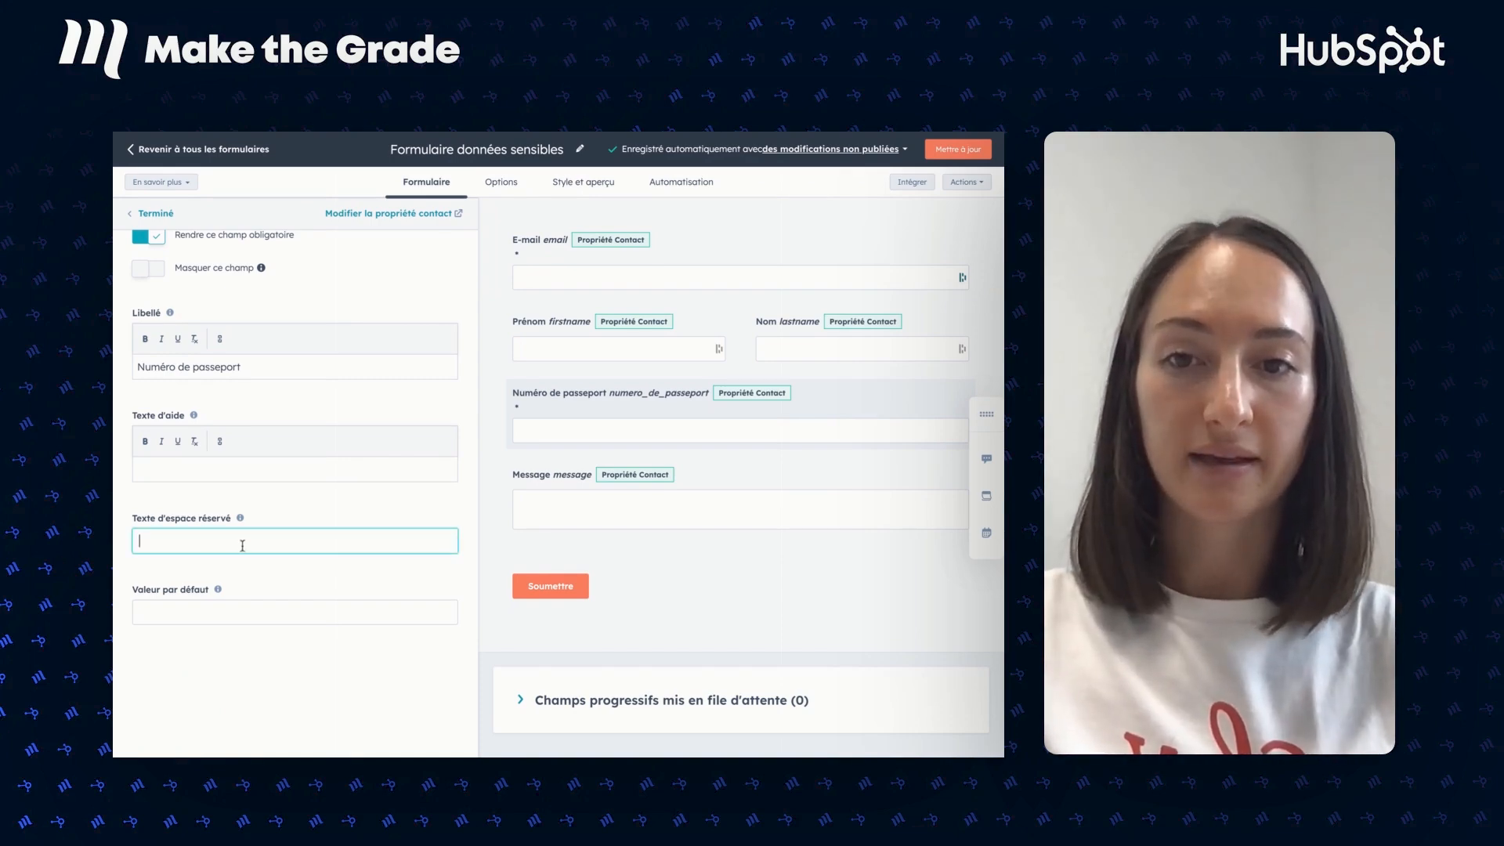